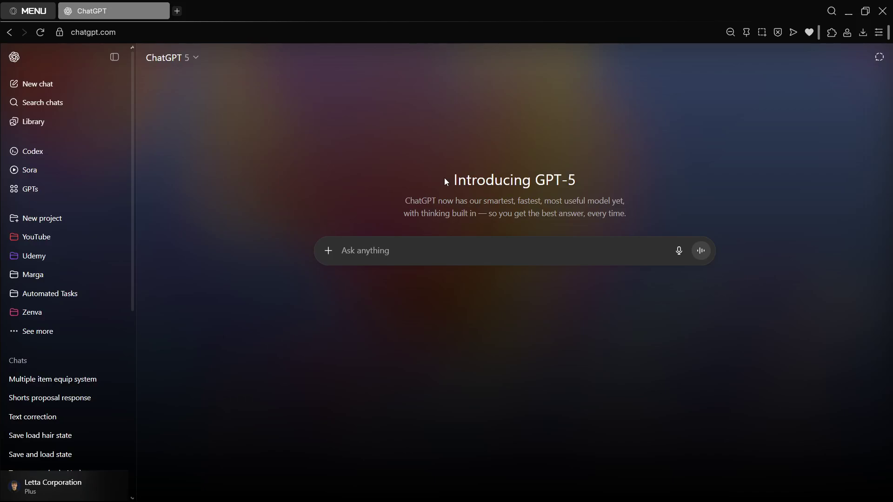
Look over the ChatGPT home page heading and its list of available models.
triple_click(602, 175)
click(601, 175)
click(195, 61)
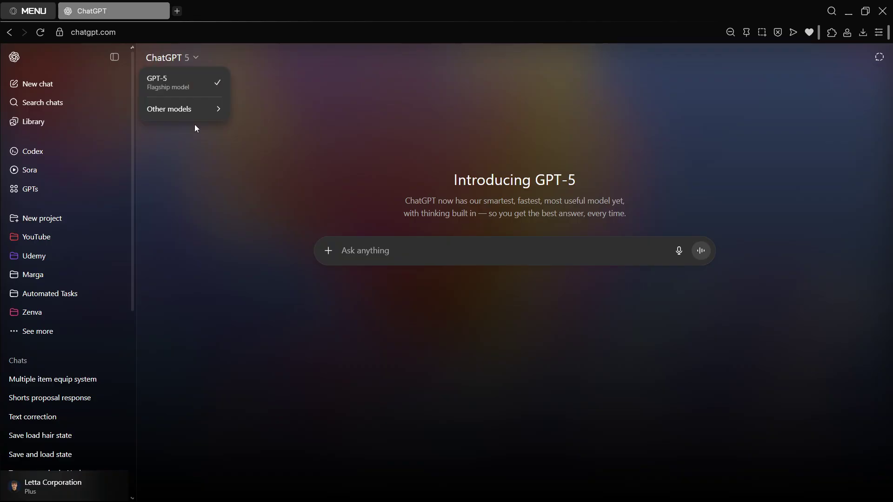
mouse_move(181, 109)
click(202, 274)
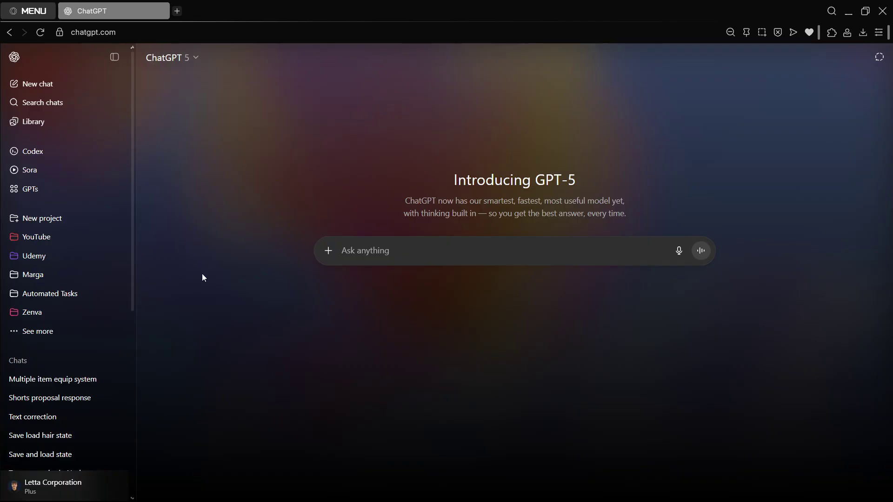
Check ChatGPT's customization settings and the subscription upgrade plans, including the Pro price.
click(65, 496)
click(83, 396)
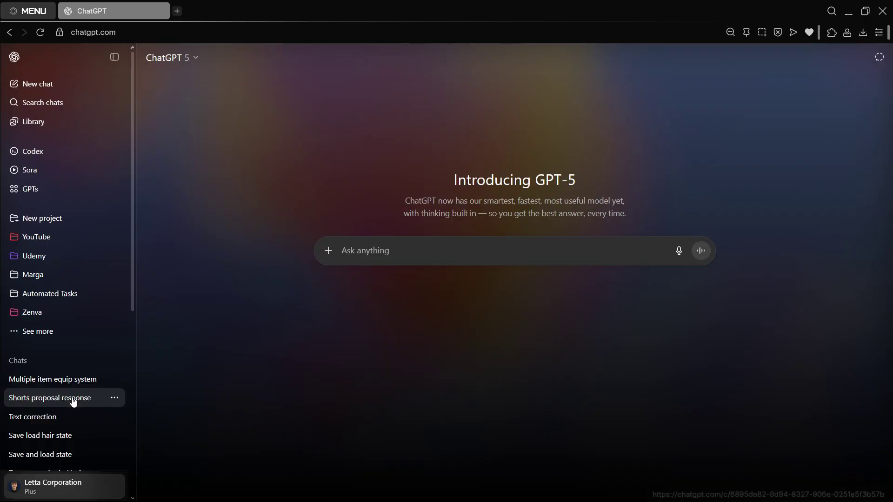
click(567, 92)
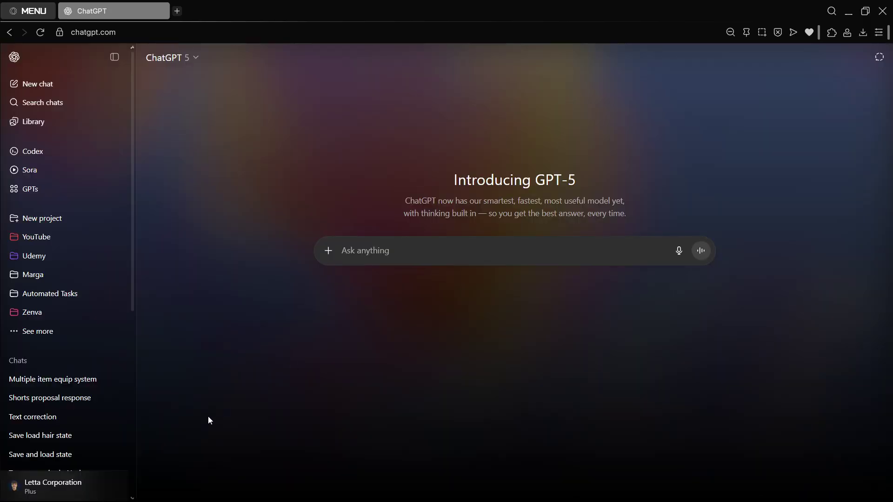
click(71, 483)
click(67, 380)
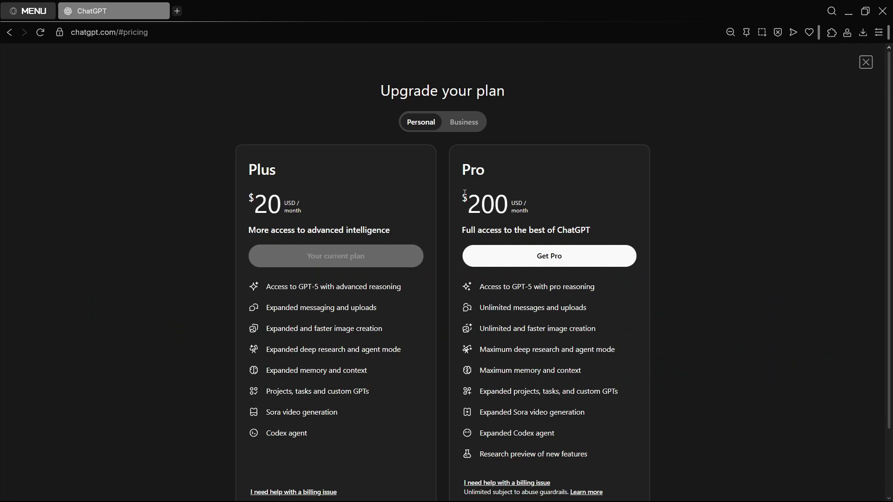
double_click(485, 203)
click(866, 62)
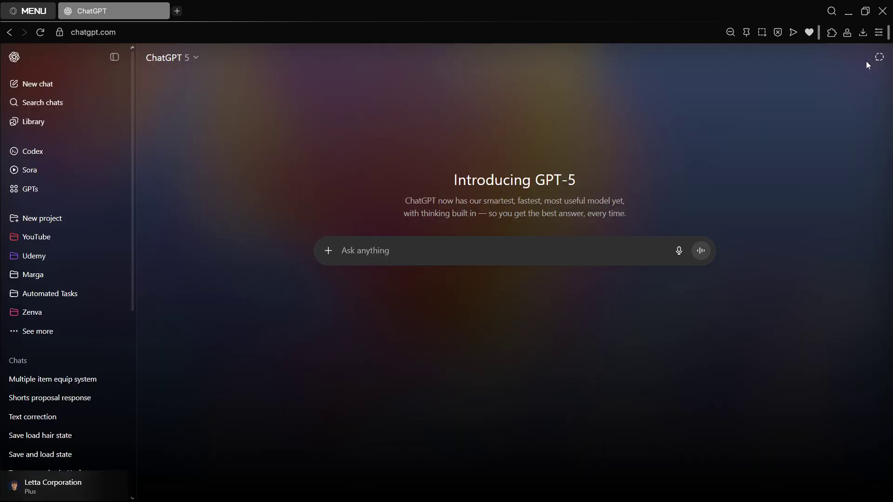
Load the ChatGPT site in a new private browsing window.
click(189, 59)
key(super)
right_click(216, 489)
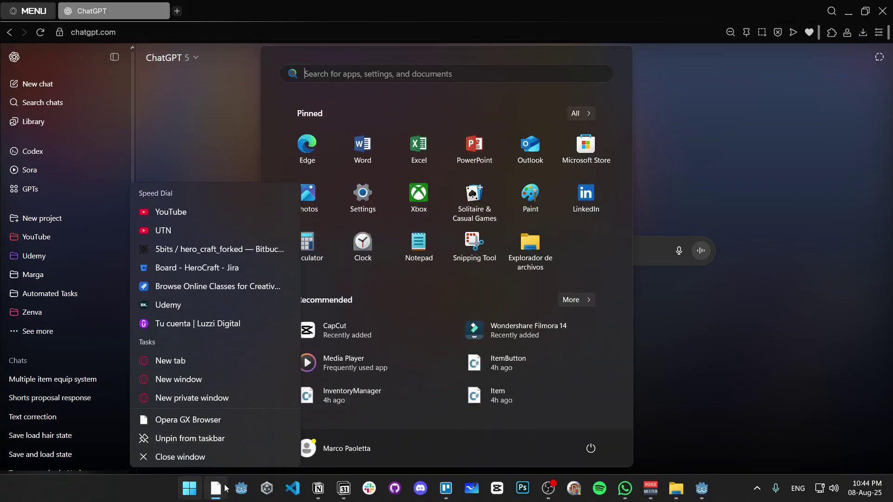
click(193, 400)
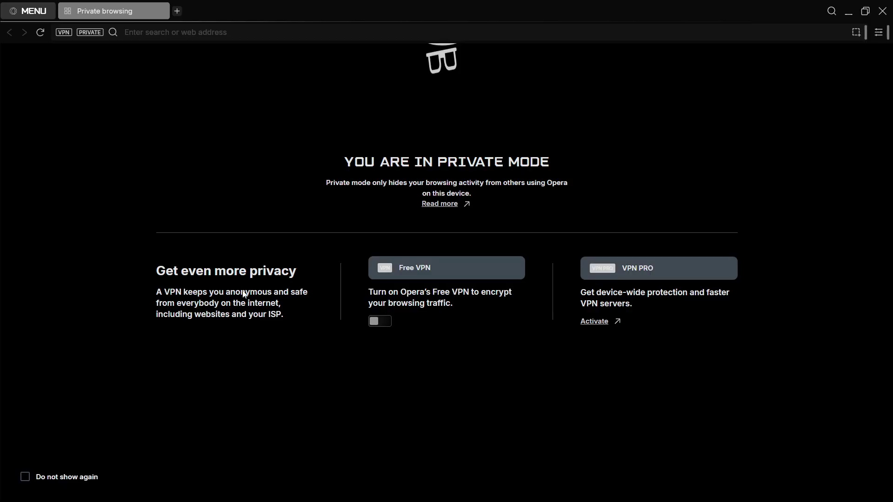
text(chatgpt.com)
key(Return)
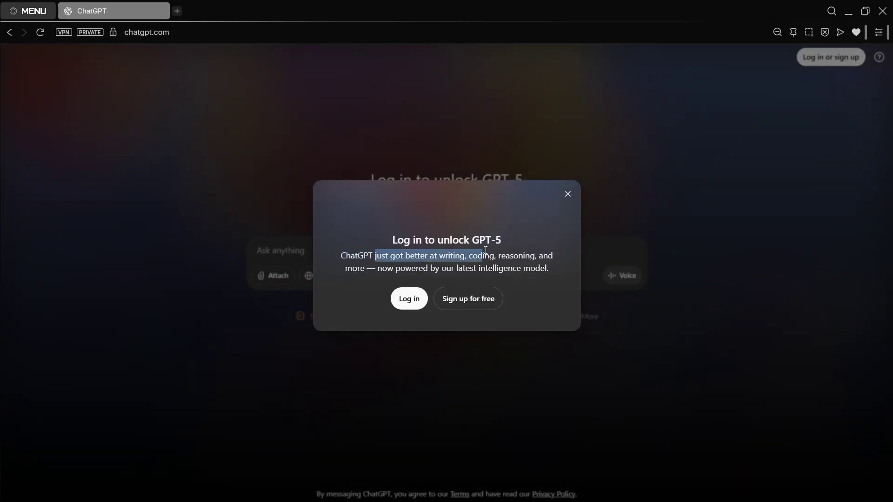
Dismiss the login prompt, close the private window, and recheck the model list.
drag(382, 243, 503, 245)
click(568, 194)
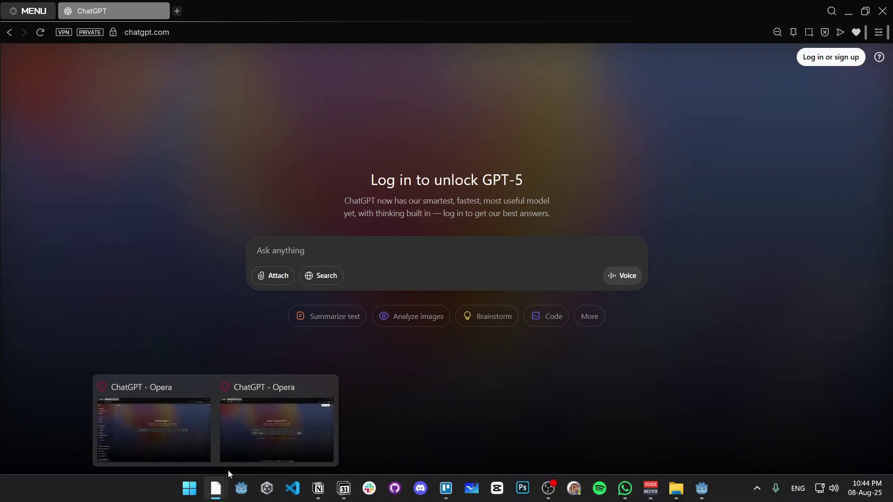
mouse_move(216, 489)
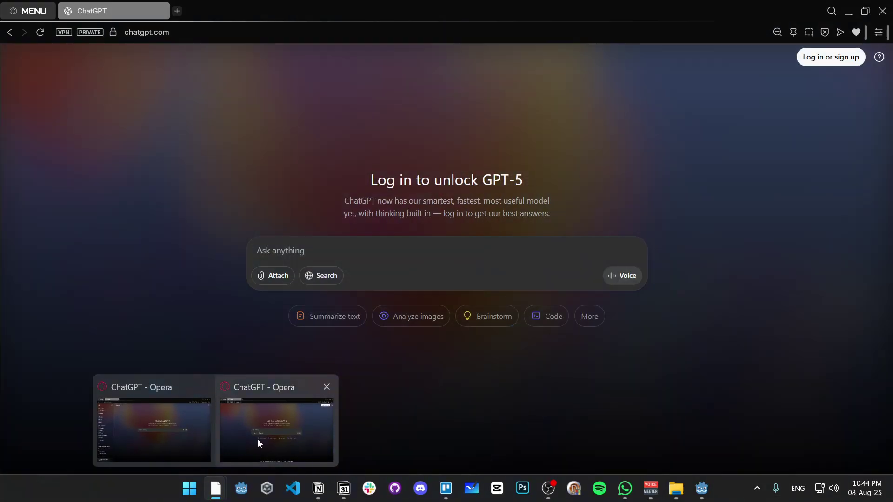
click(325, 386)
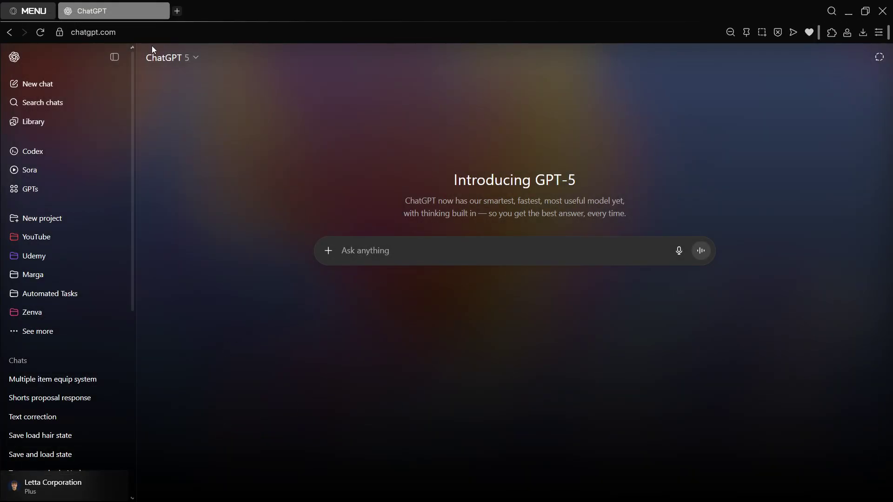
click(166, 57)
mouse_move(184, 109)
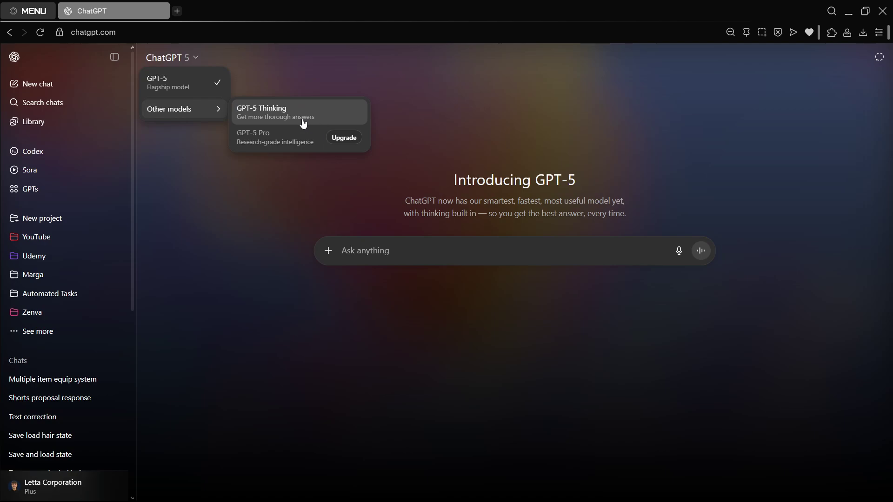
click(417, 140)
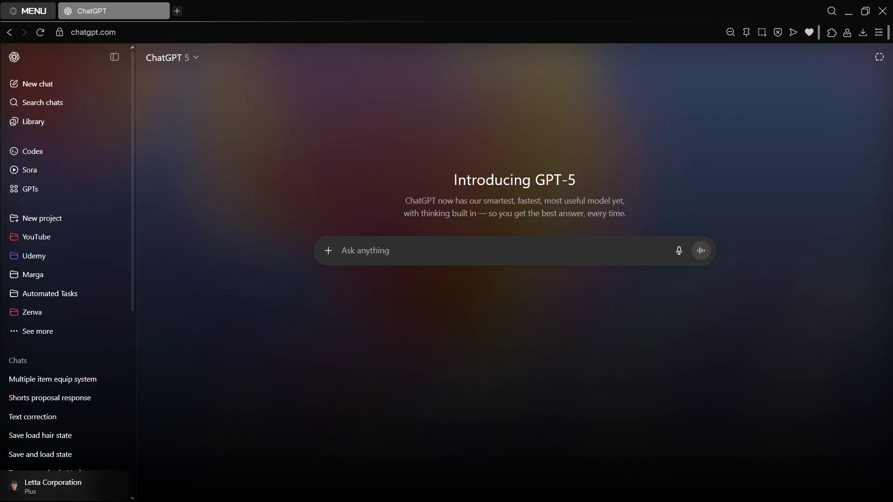
Start a Godot 2D scene with a Node2D root and add a CharacterBody2D child.
click(703, 489)
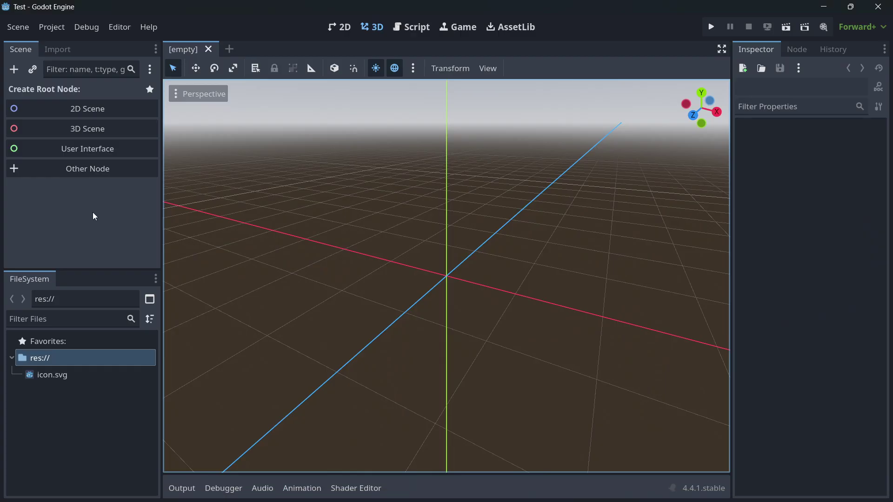
click(67, 116)
key(ctrl+a)
text(cha)
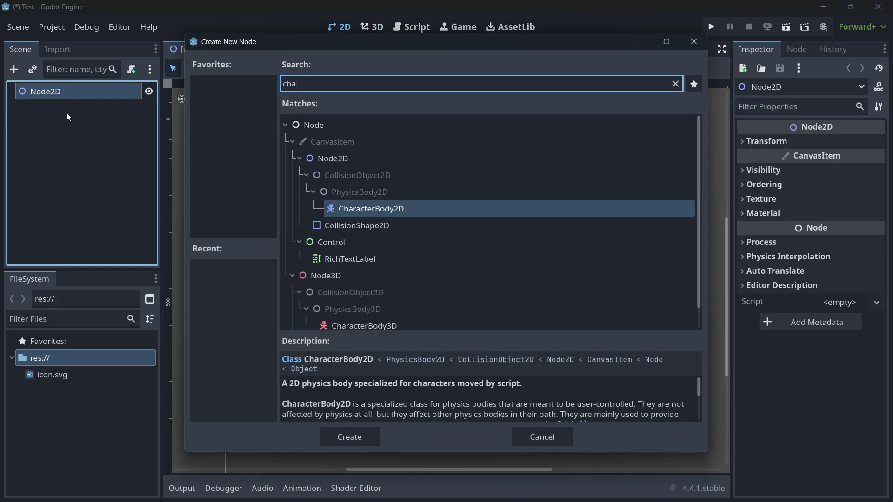
text(rac)
key(Return)
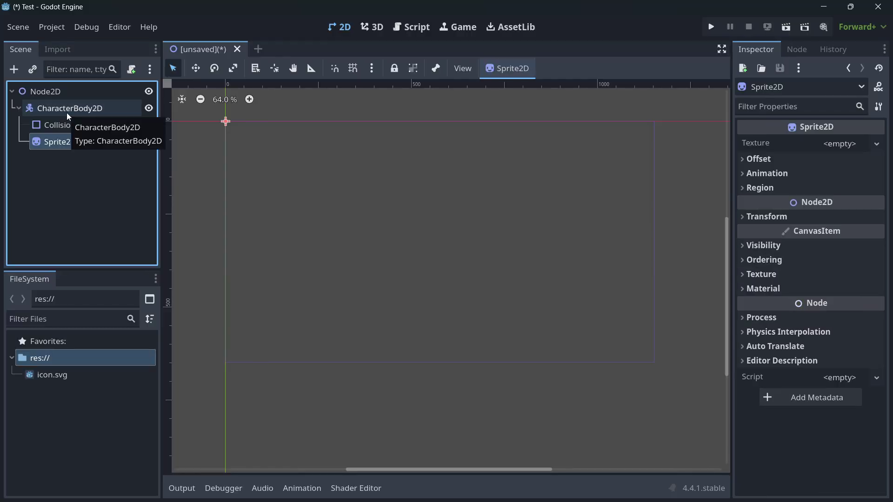
Rename the CharacterBody2D to Player and attach a new player.gd script.
click(66, 112)
key(F2)
text(Pla)
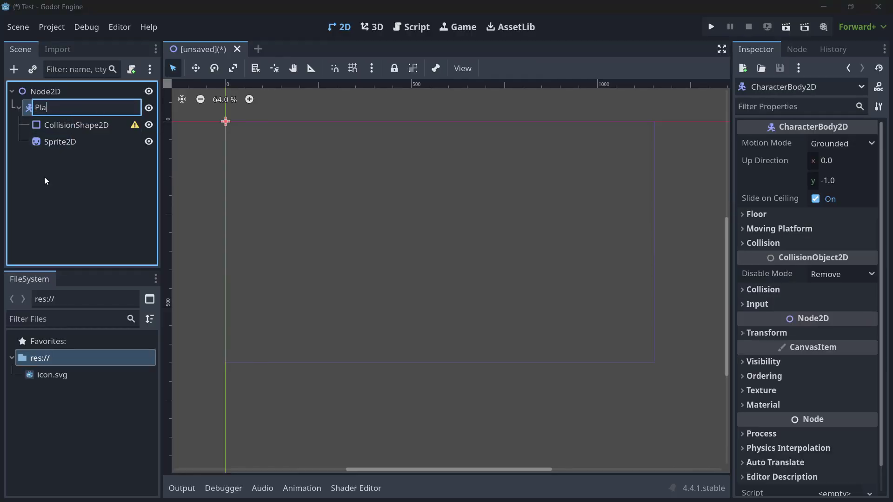
text(yer)
key(Return)
click(131, 69)
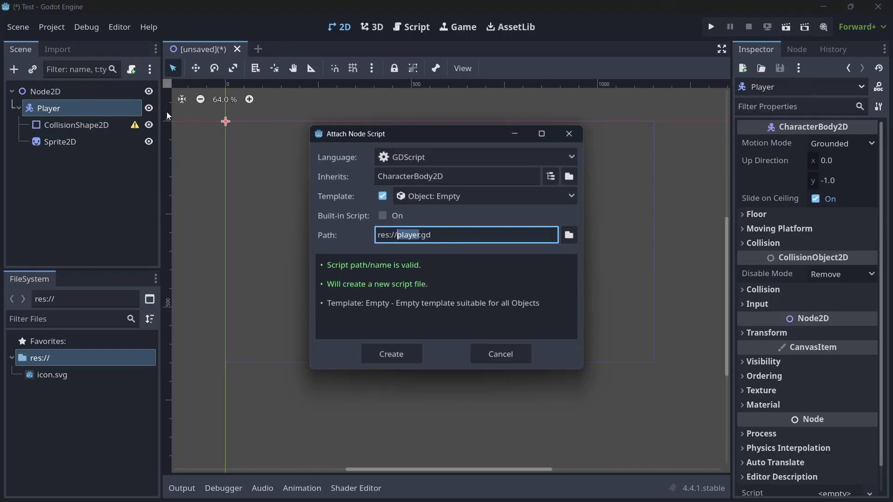
click(389, 353)
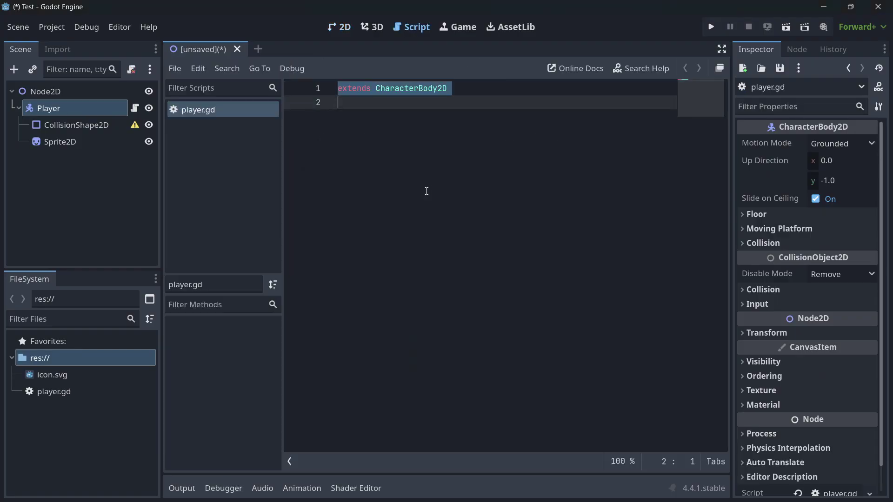
Send ChatGPT the WASD movement request, including the pasted extends line.
key(super)
click(223, 487)
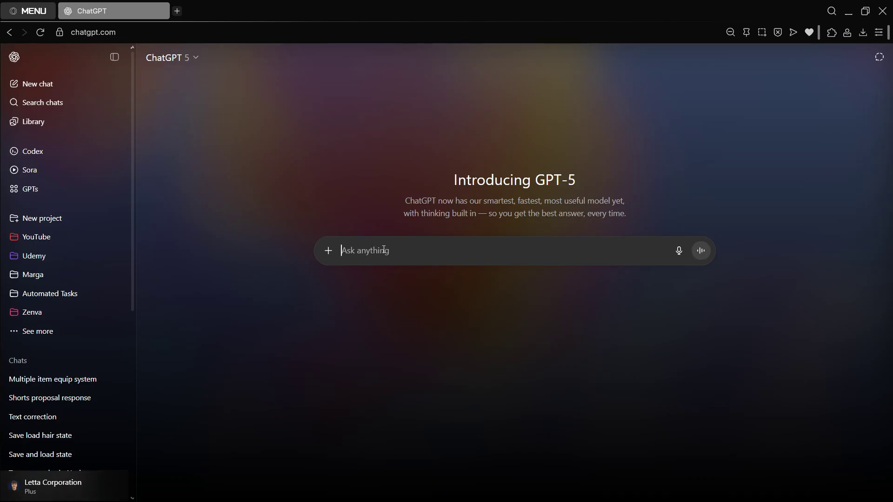
text(extends CharacterBody2D)
key(shift+Return)
key(shift+Return)
text(Ad)
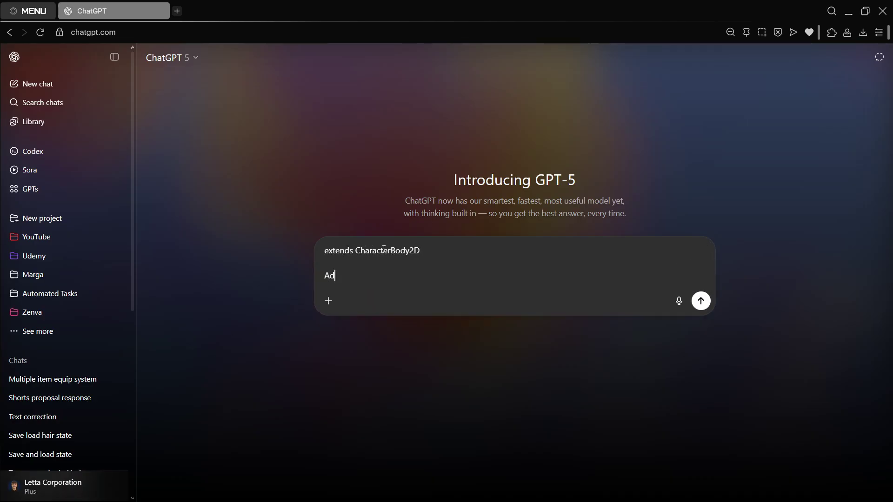
text(d 2d player movement to this character. WASD)
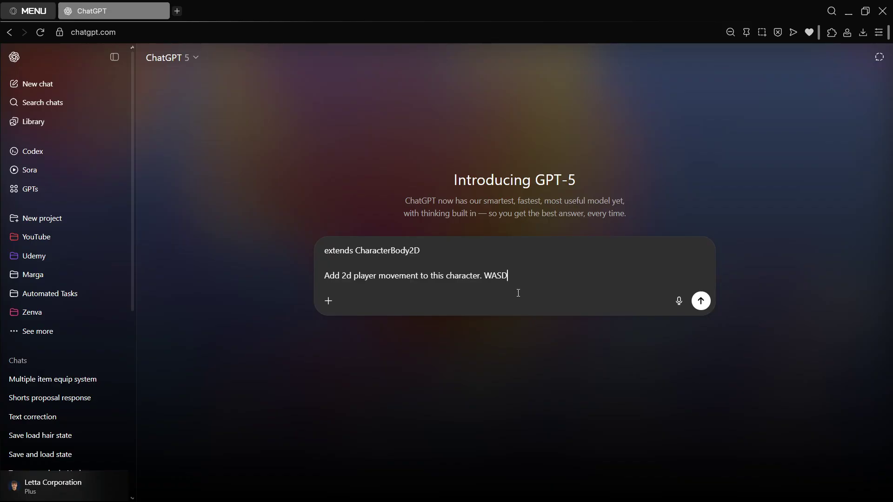
drag(519, 278, 303, 256)
click(473, 277)
key(Return)
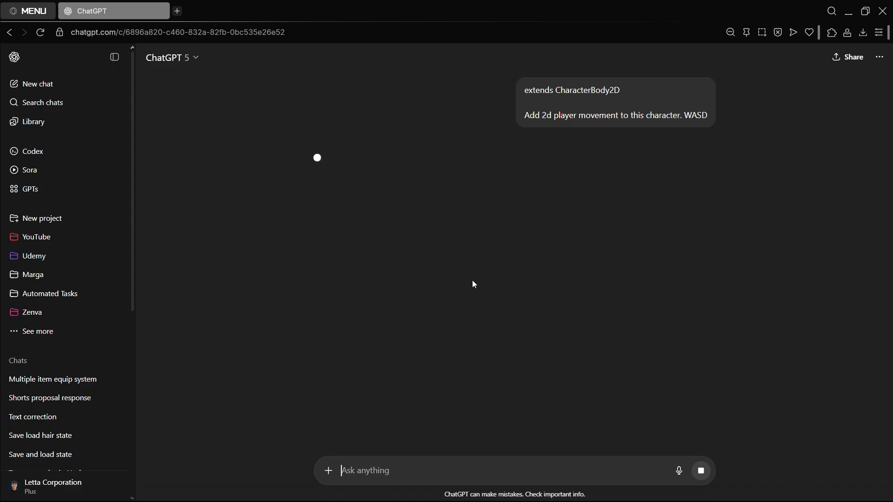
Glance at the model and tools menus, then inspect the script's action loop and const LEFT line.
click(167, 58)
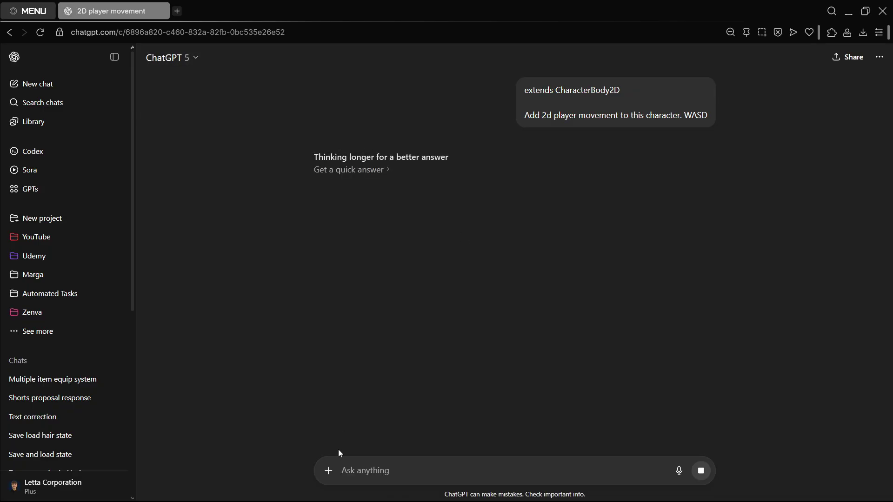
click(328, 470)
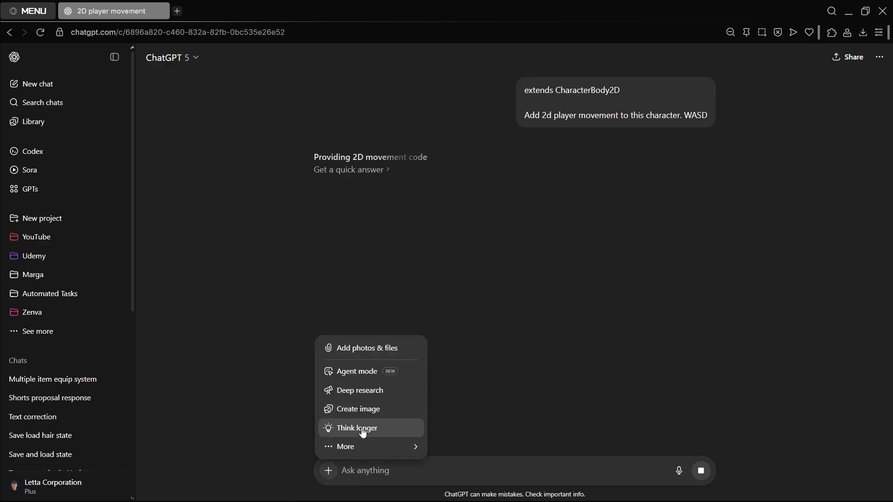
mouse_move(370, 447)
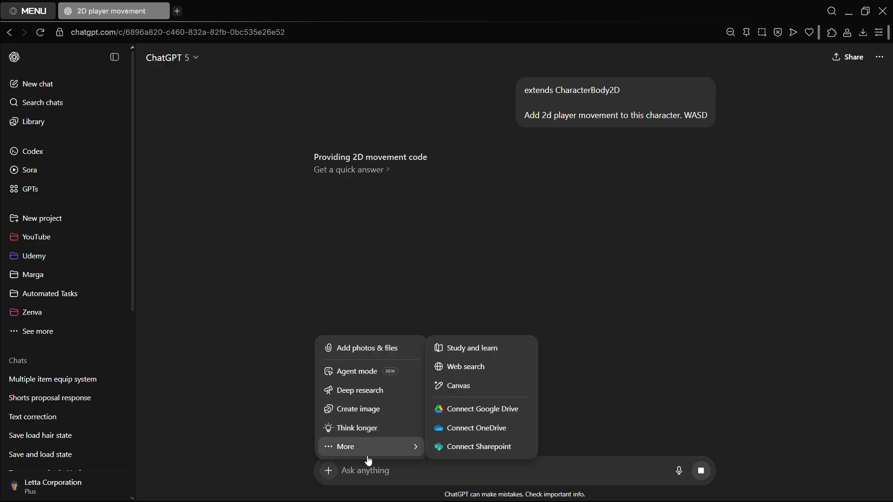
click(260, 419)
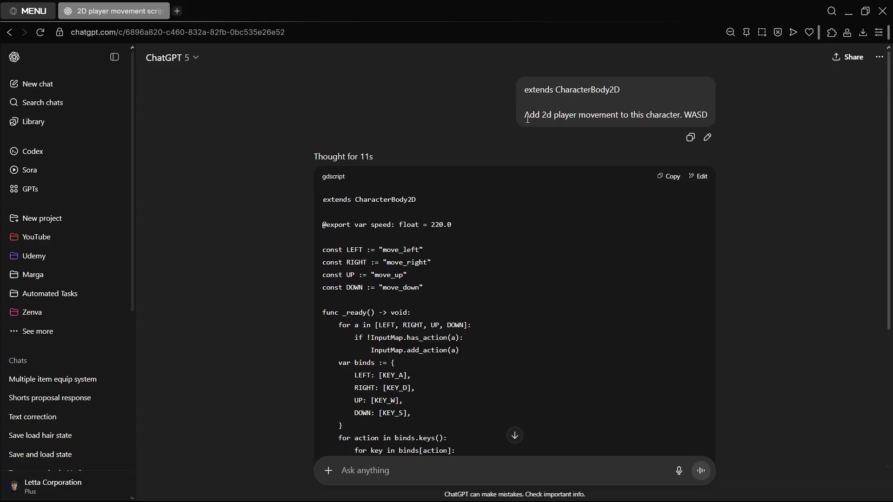
scroll(523, 171, down, 3)
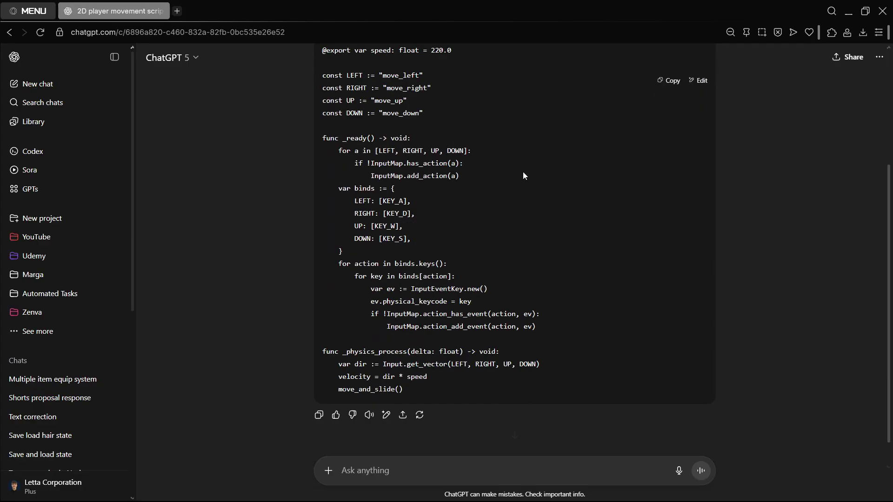
scroll(370, 220, up, 1)
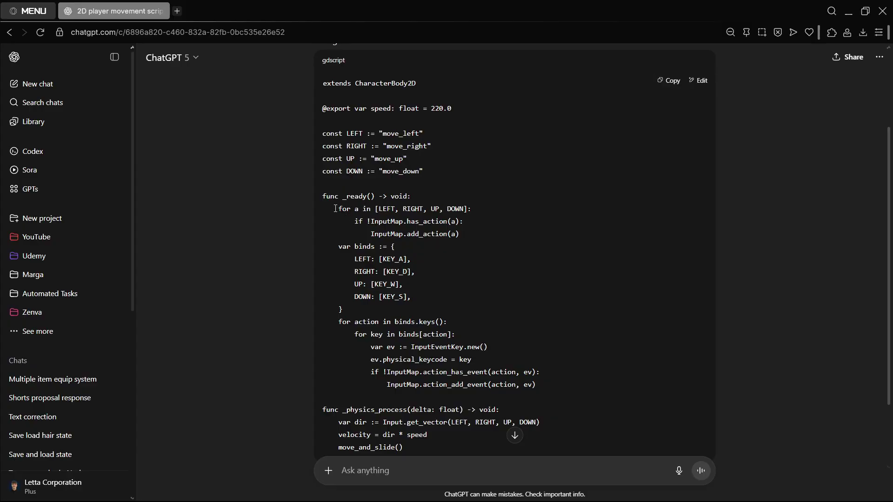
drag(335, 209, 487, 214)
click(454, 221)
scroll(436, 217, up, 2)
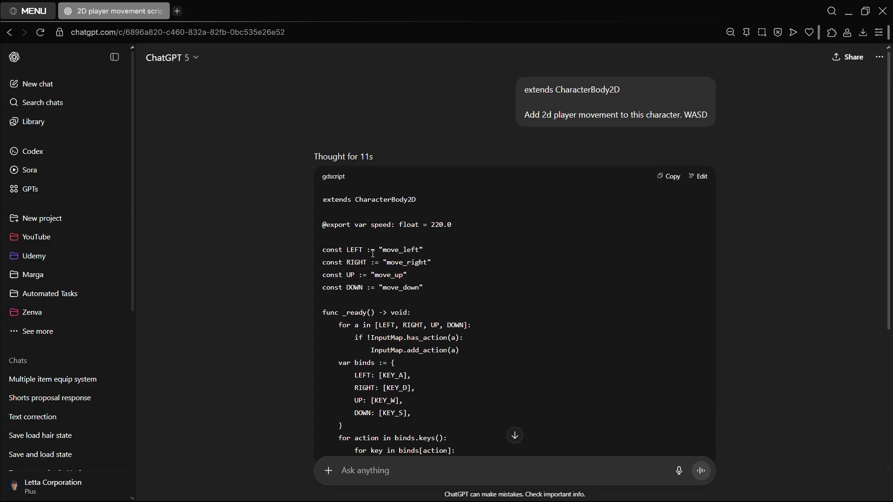
drag(325, 248, 423, 251)
click(592, 211)
Paste ChatGPT's movement script into player.gd and check the UP and DOWN action names.
click(672, 177)
key(alt+Tab)
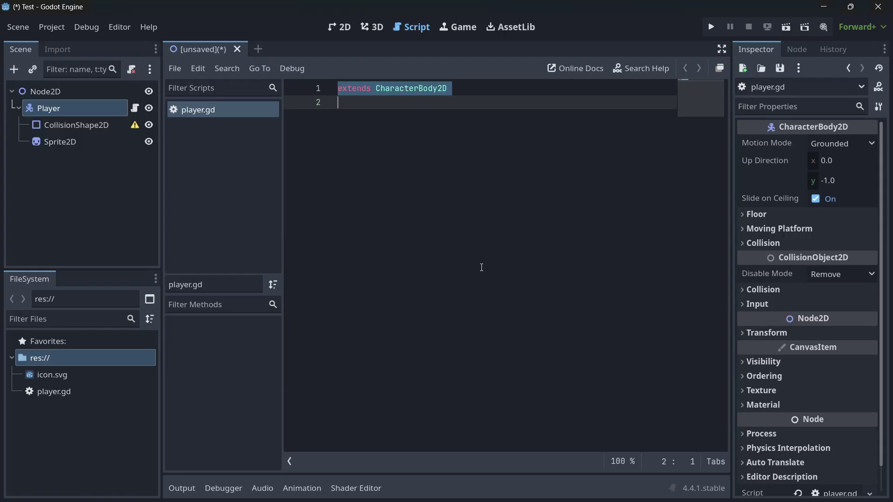
key(ctrl+v)
scroll(487, 203, up, 3)
ctrl+scroll(486, 231, up, 2)
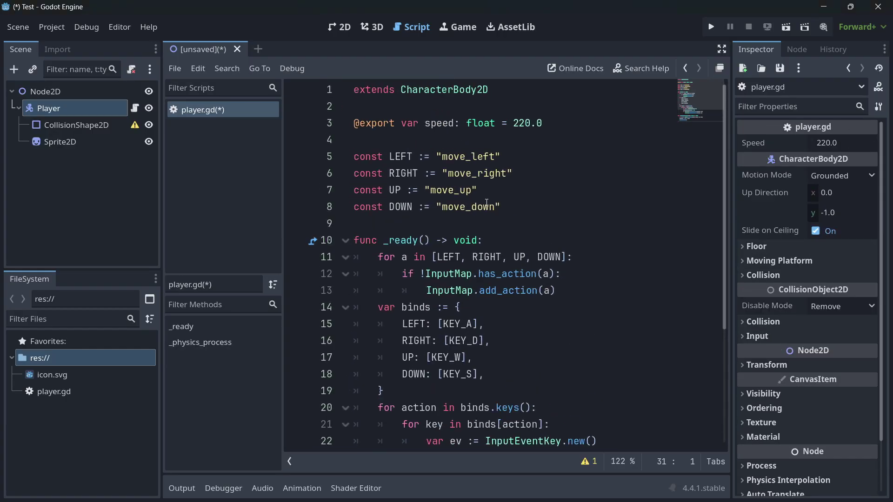
scroll(487, 237, down, 2)
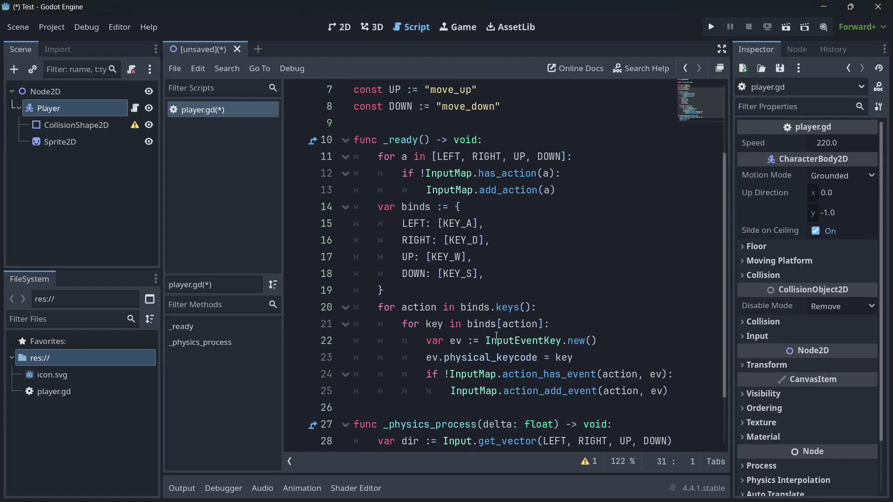
scroll(469, 350, up, 2)
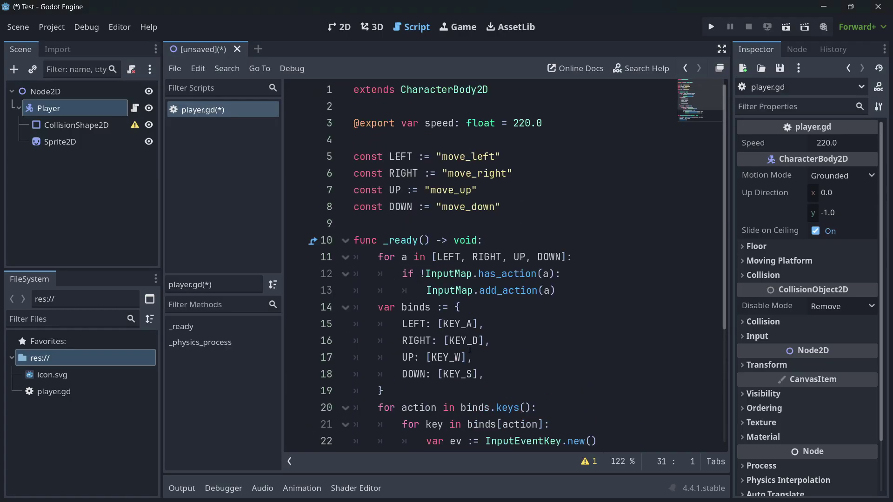
mouse_move(457, 341)
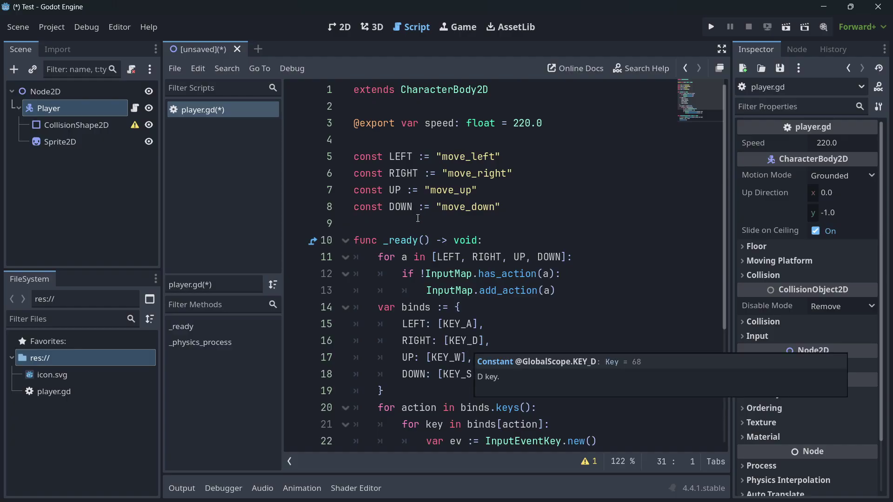
drag(501, 207, 423, 196)
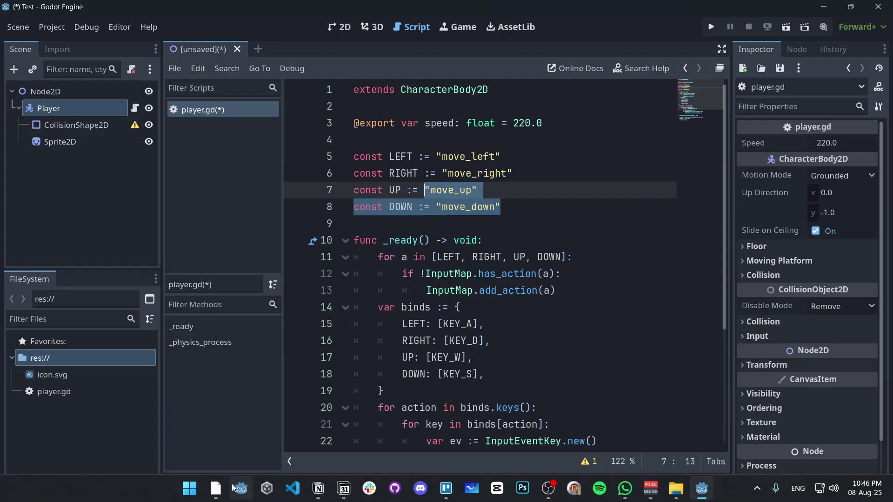
Compare the four const lines against ChatGPT's answer, then save as node_2d.tscn and run.
click(215, 493)
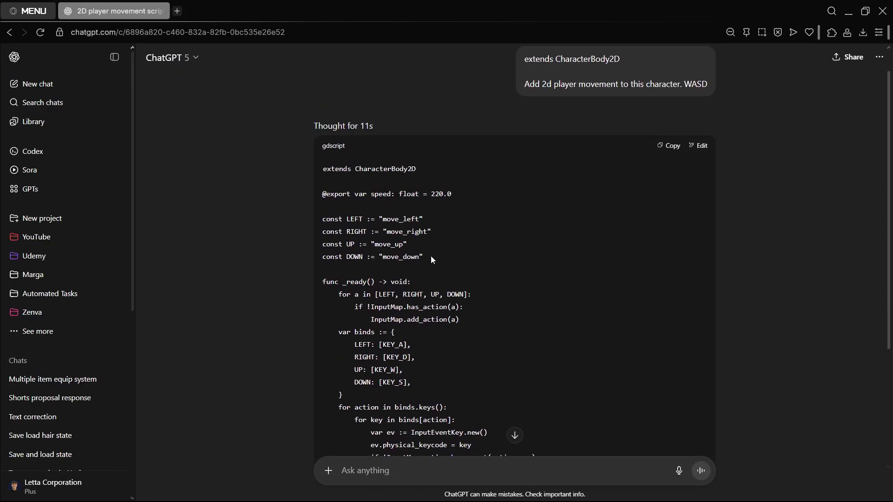
drag(423, 257, 265, 226)
key(alt+Tab)
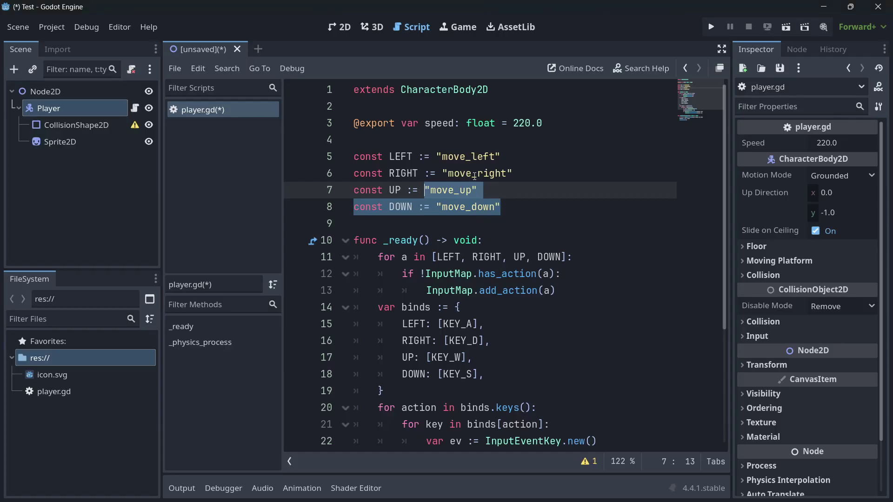
click(559, 208)
click(785, 28)
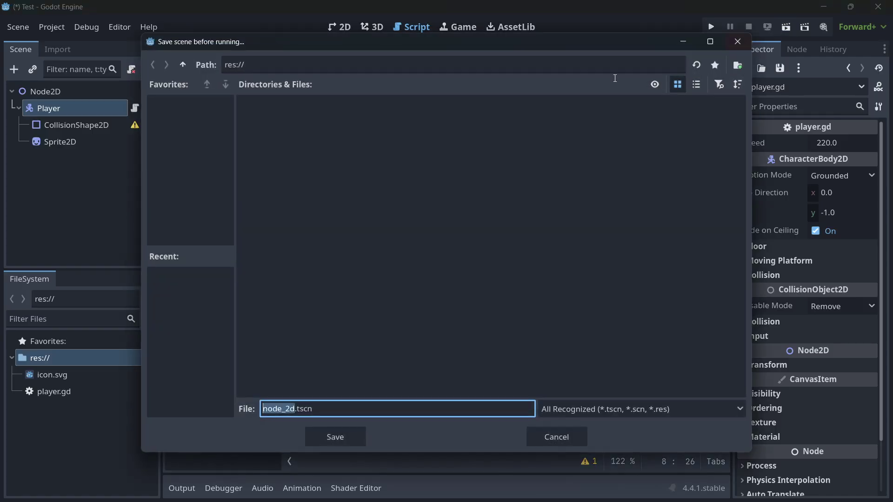
click(332, 433)
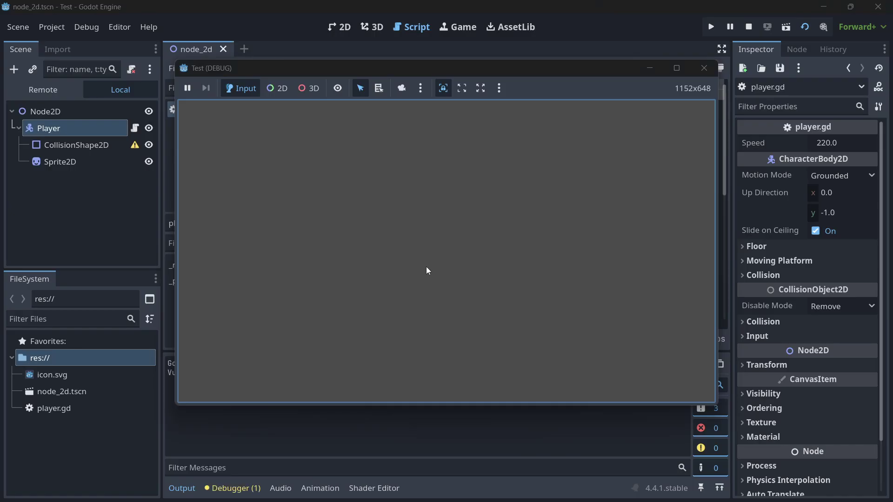
Stop the game and give the Sprite2D the icon.svg texture.
click(703, 68)
click(60, 141)
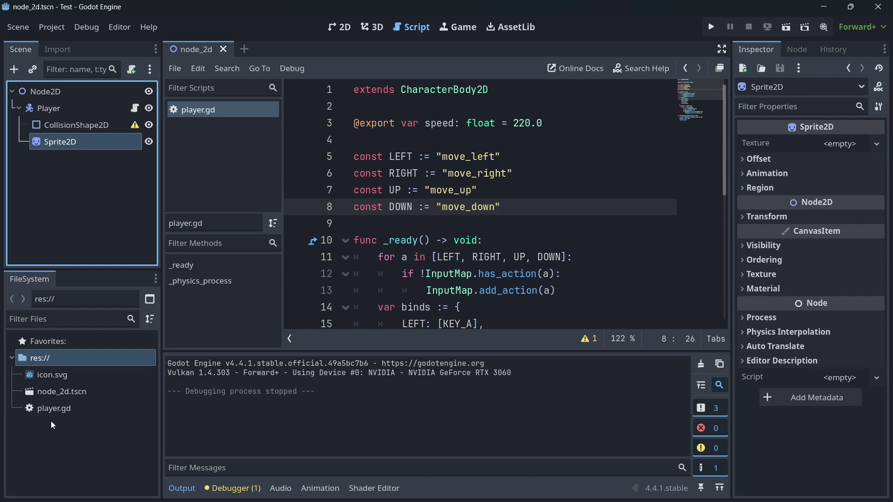
drag(61, 380, 823, 134)
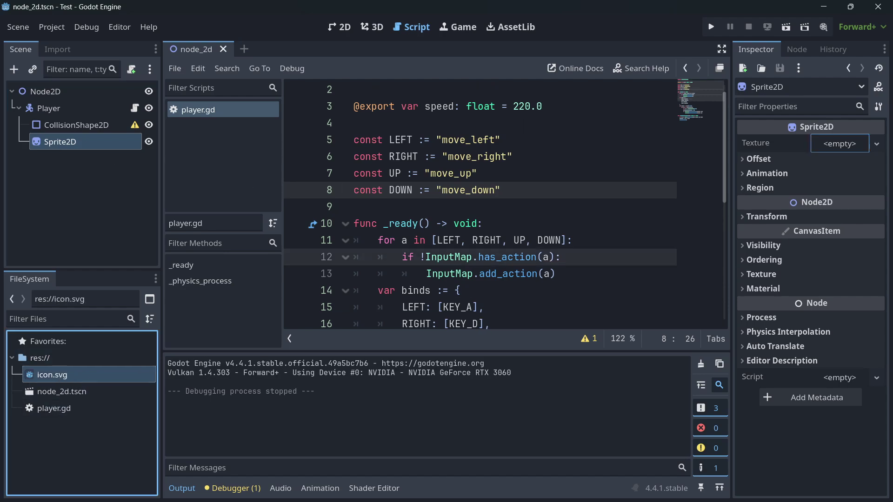
Rerun the scene and move the icon right, down and up with the arrow keys.
click(786, 33)
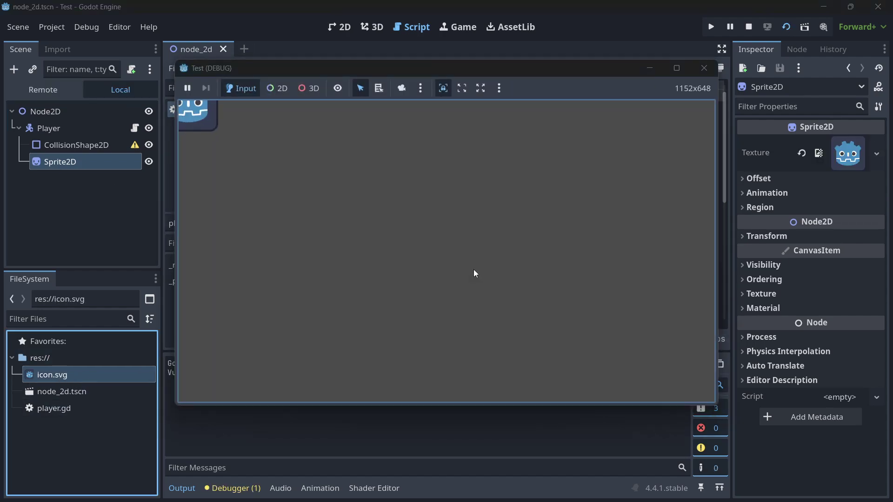
key(Right)
key(Down)
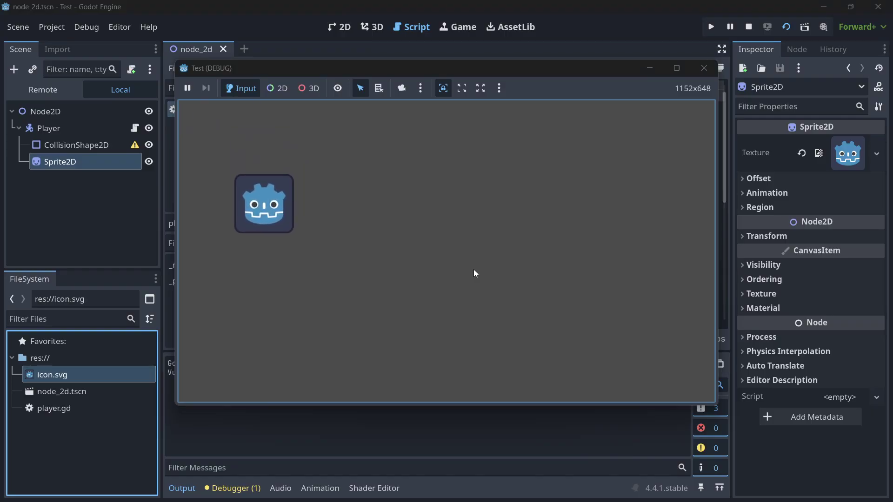
key(Down)
key(Right)
key(Up)
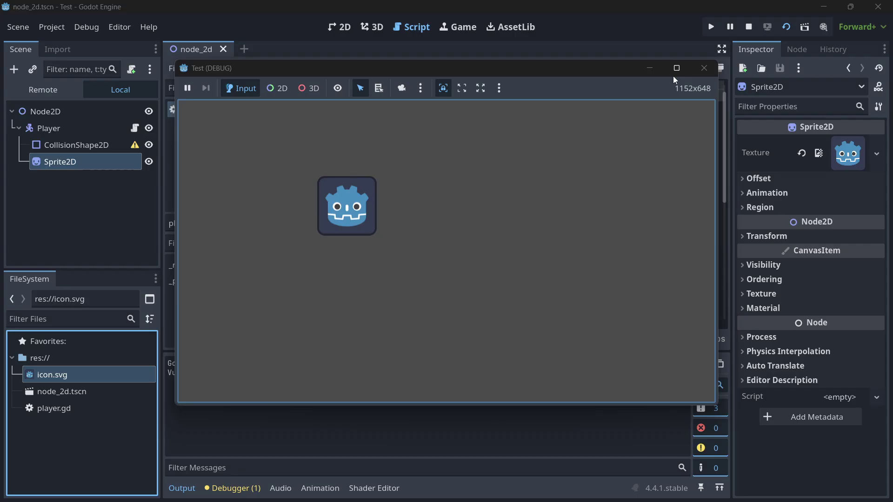
Close the game, review the four const action lines, and hide the output panel.
click(703, 68)
drag(501, 190, 377, 139)
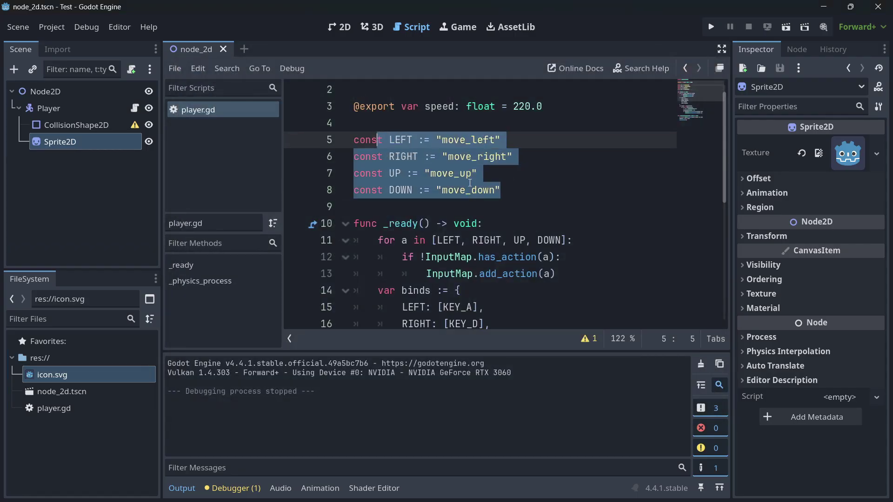
click(475, 207)
scroll(488, 204, down, 1)
scroll(517, 204, down, 1)
scroll(537, 204, down, 1)
scroll(543, 202, down, 1)
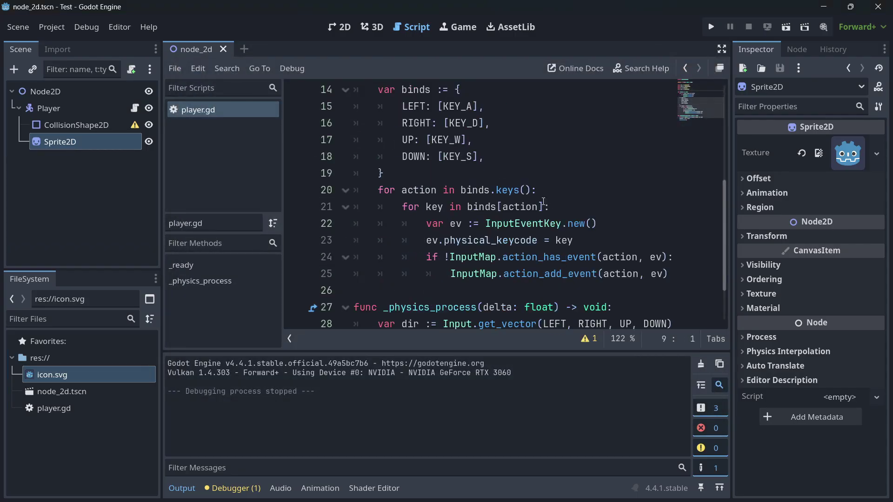
scroll(543, 202, down, 1)
key(ctrl+j)
scroll(520, 251, up, 5)
click(496, 306)
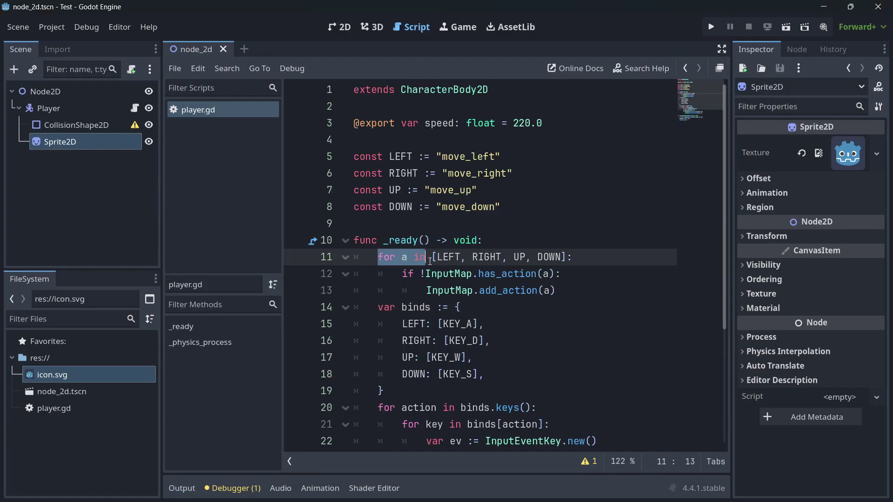
Review the _ready loop on lines 11-13: the four-action list and the add_action call.
drag(379, 258, 520, 257)
click(520, 256)
click(433, 258)
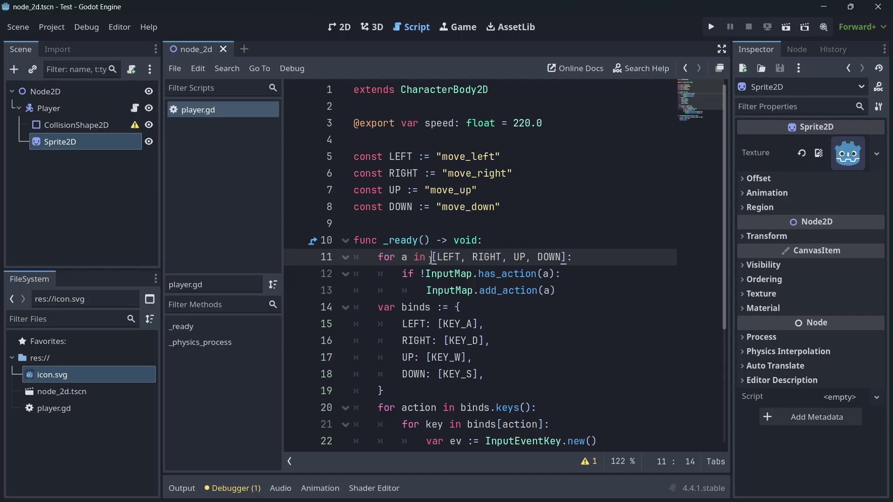
drag(430, 259, 567, 257)
click(566, 258)
click(509, 290)
mouse_move(556, 290)
mouse_down()
mouse_move(427, 290)
mouse_move(556, 290)
mouse_up()
click(426, 290)
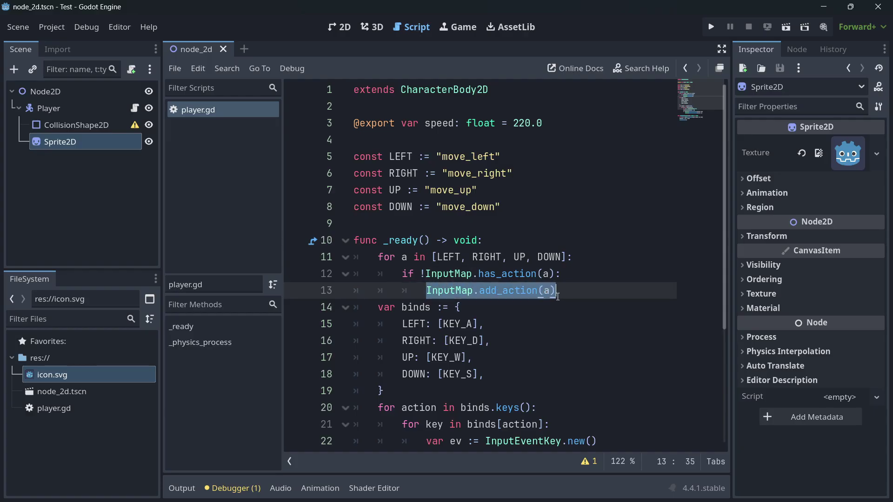
Regenerate ChatGPT's movement-script answer with the Add details option.
click(556, 293)
key(alt+Tab)
scroll(399, 271, down, 3)
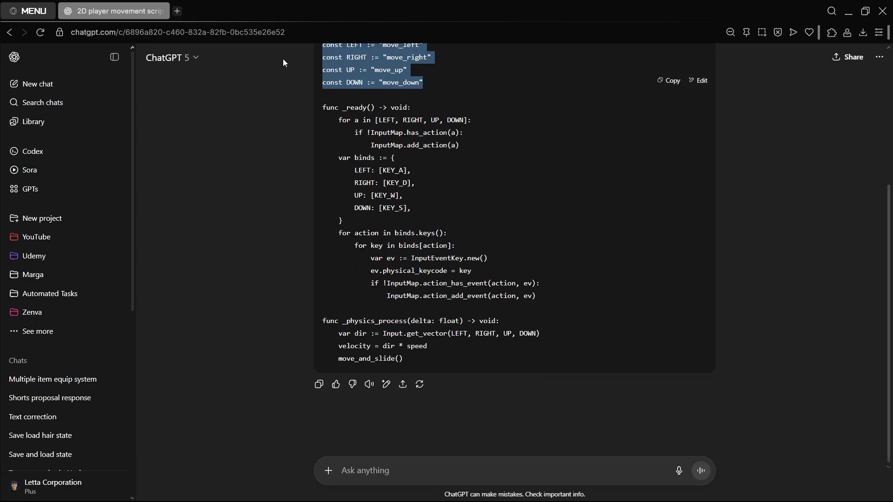
scroll(399, 272, up, 1)
scroll(399, 271, down, 1)
click(419, 390)
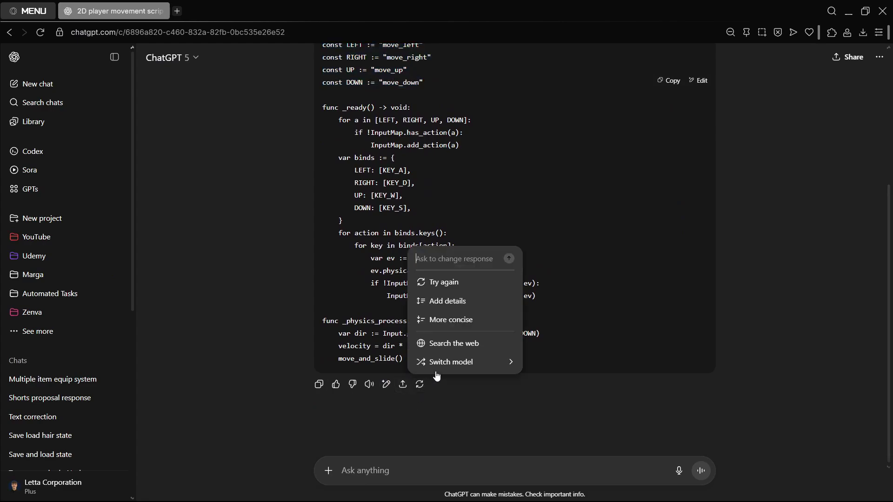
click(487, 311)
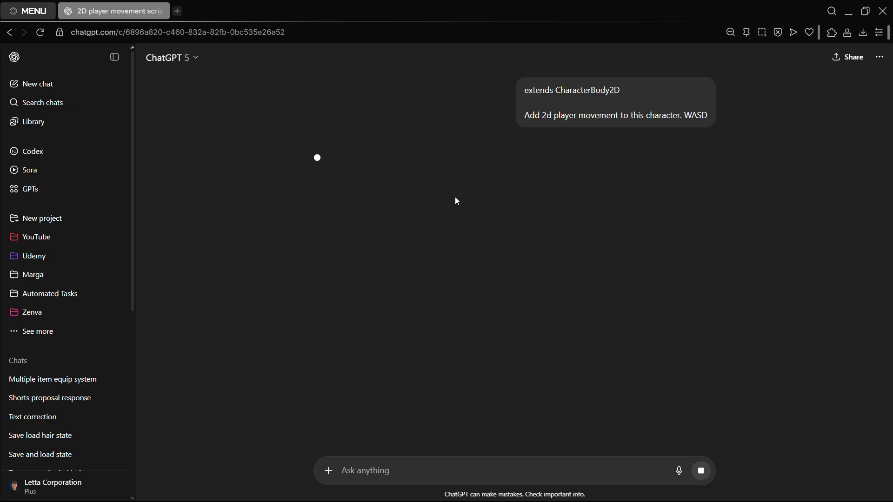
Check the key bindings around line 18 of player.gd, then return to ChatGPT.
key(alt+Tab)
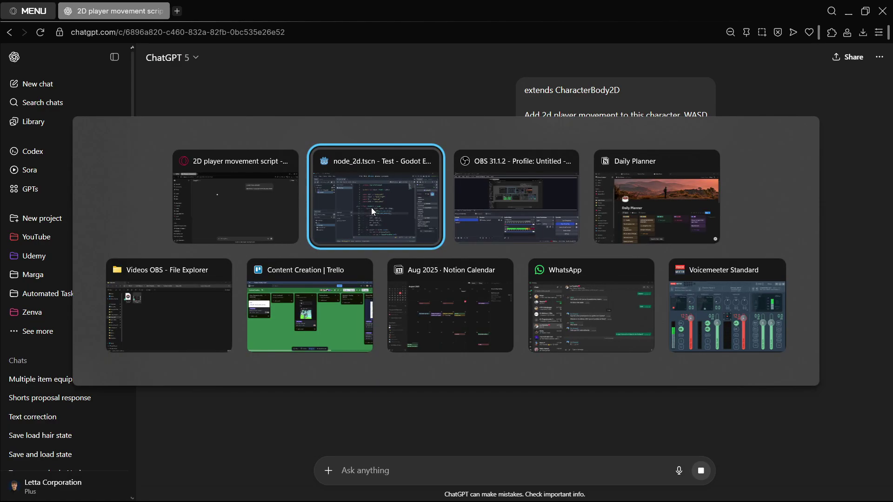
click(372, 207)
scroll(509, 301, down, 2)
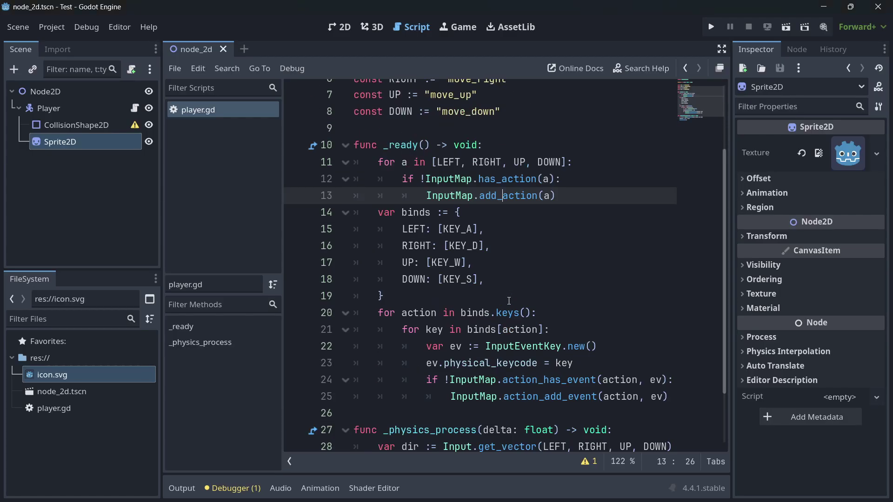
scroll(509, 301, up, 1)
click(509, 300)
scroll(512, 335, down, 2)
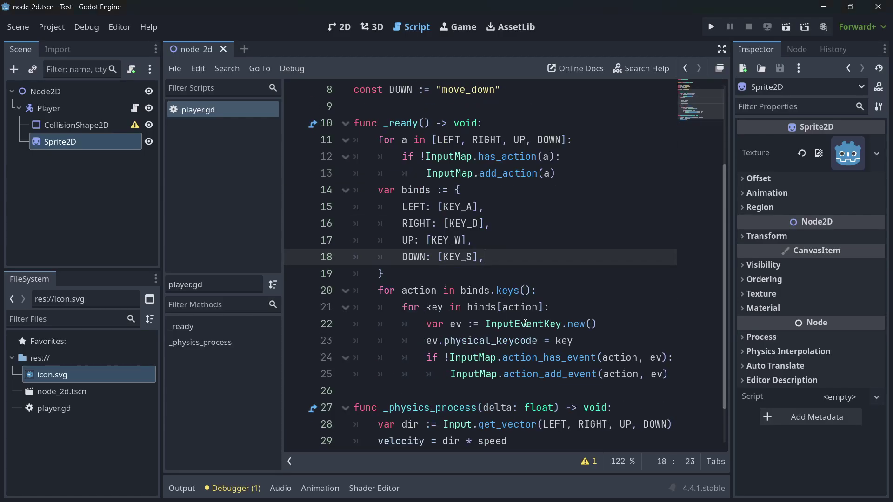
key(alt+Tab)
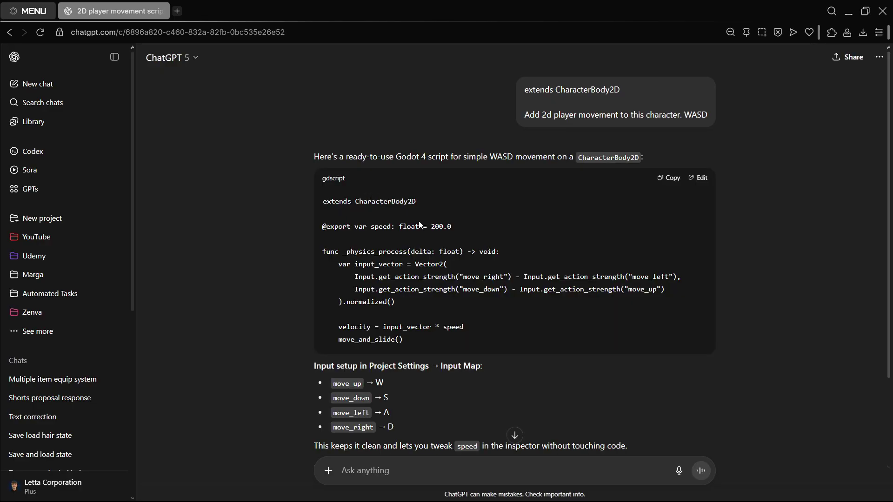
scroll(489, 293, down, 1)
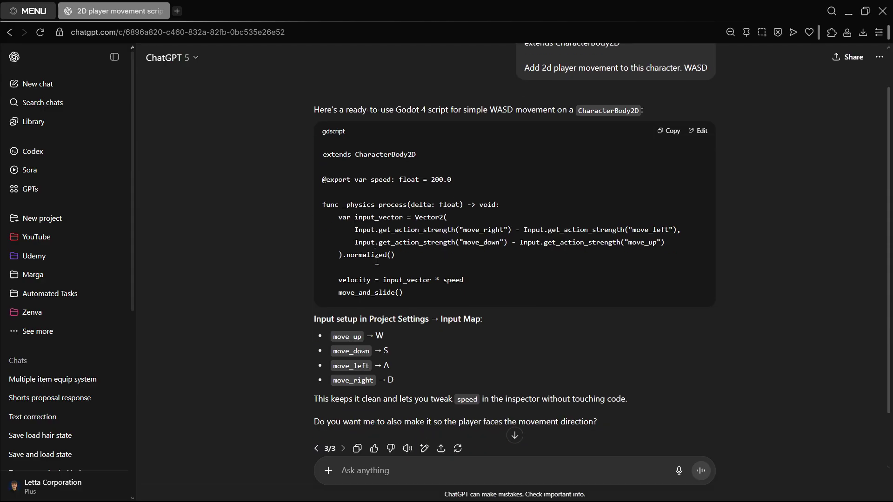
scroll(433, 317, down, 1)
scroll(430, 319, up, 2)
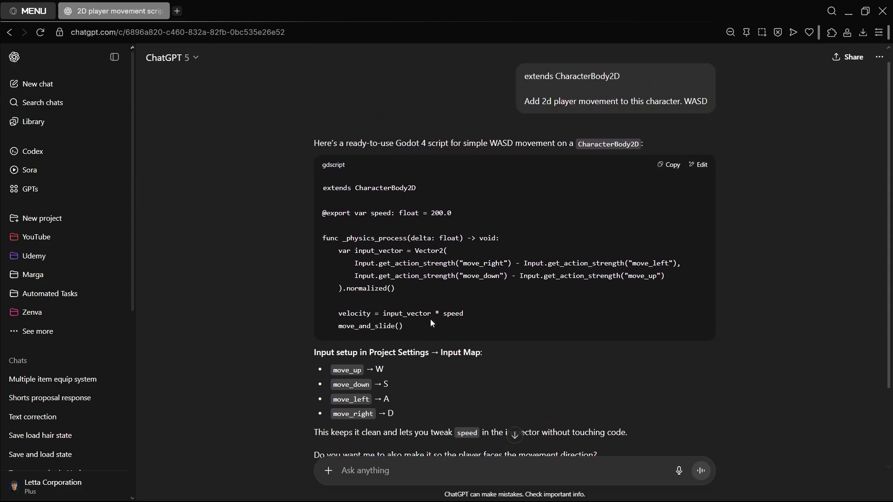
scroll(376, 210, down, 1)
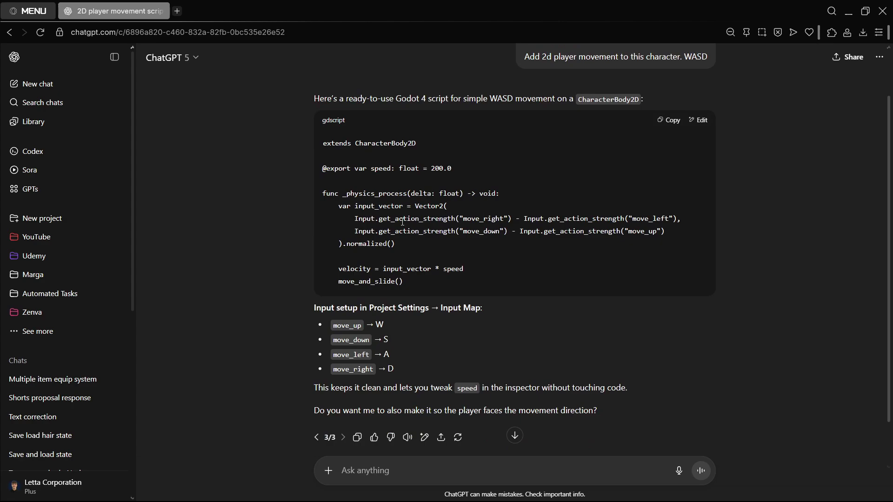
Review the reply's input vector and Input Map lines, and copy its gdscript movement code.
drag(355, 205, 452, 218)
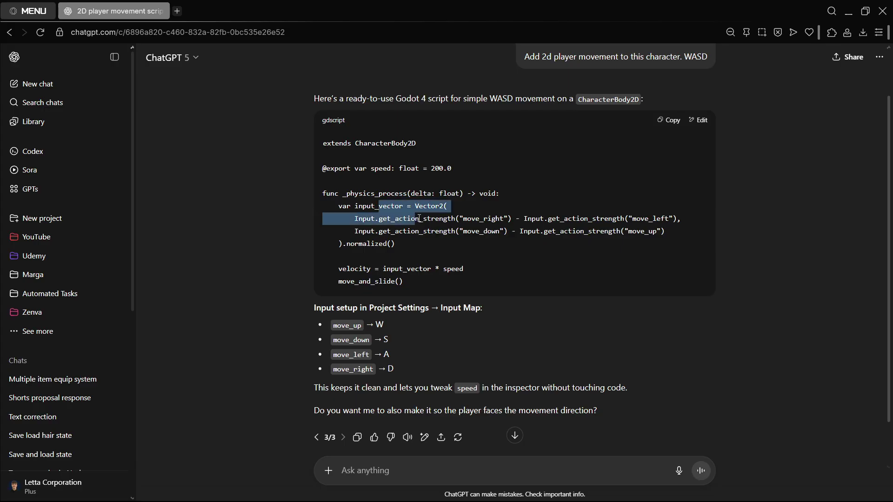
click(397, 228)
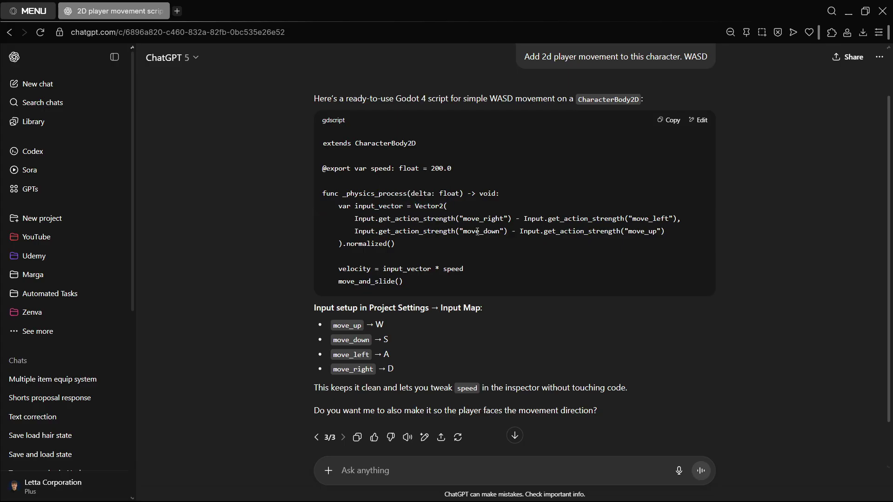
click(669, 120)
drag(314, 308, 510, 309)
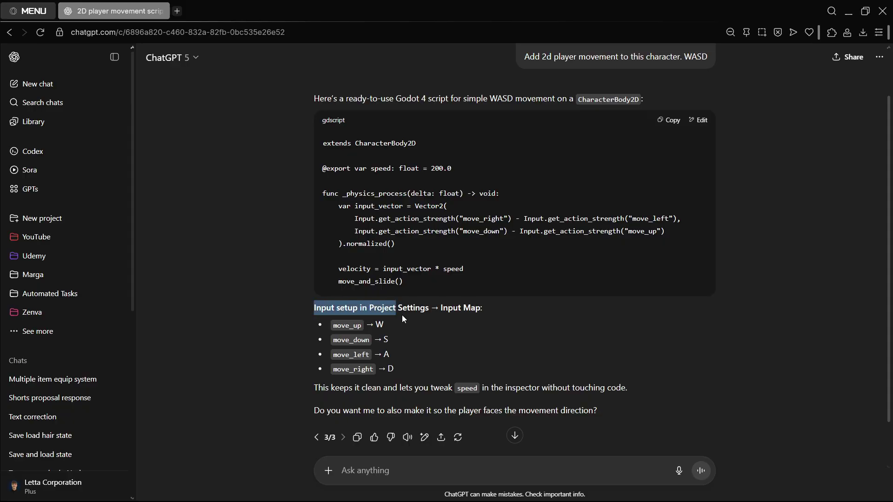
click(508, 310)
key(alt+Tab)
Replace player.gd with the copied script and select move_right on line 7.
key(ctrl+a)
key(ctrl+v)
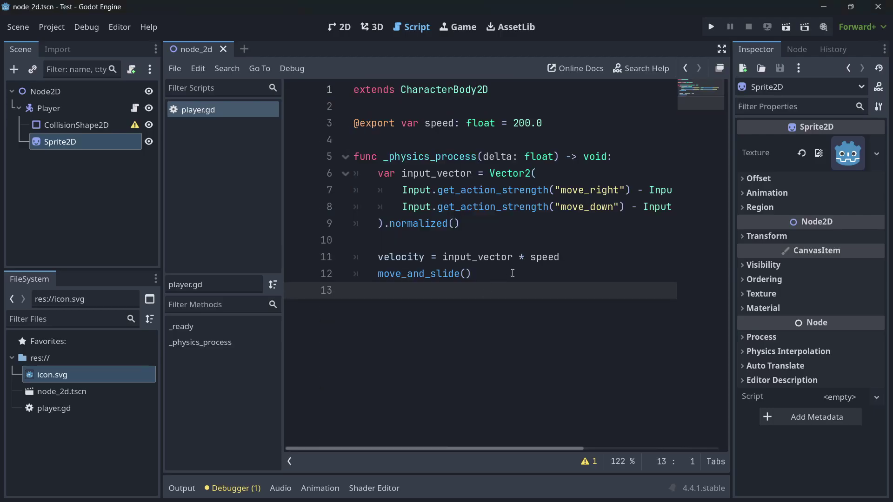
scroll(554, 266, right, 5)
scroll(547, 250, left, 5)
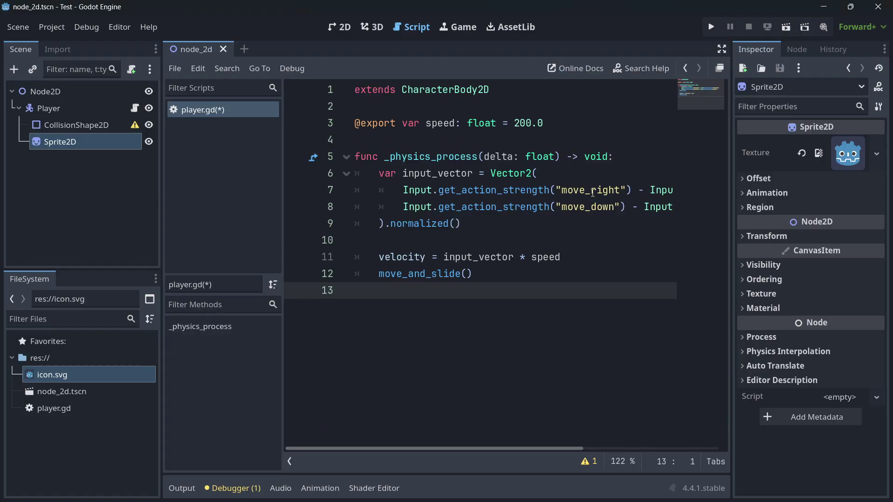
double_click(568, 190)
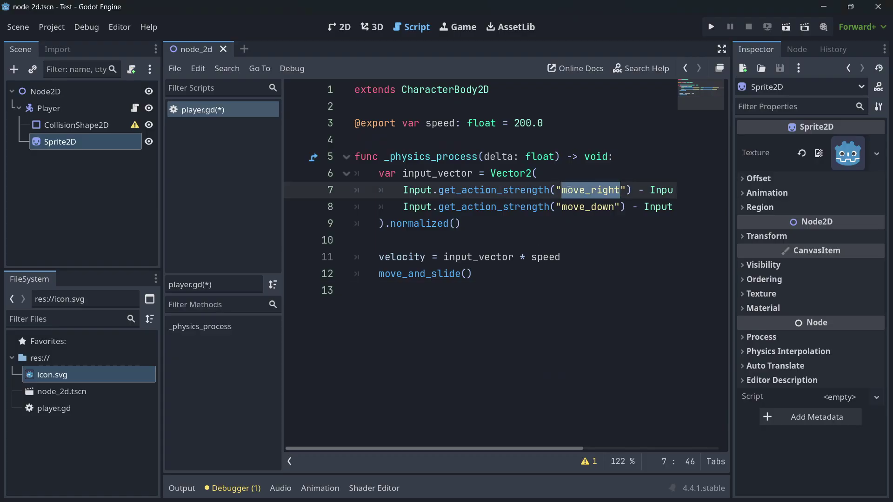
Change every move action to the built-in ui actions and run the game.
key(Left)
key(shift+Right)
key(shift+Right)
key(shift+Right)
key(ctrl+d)
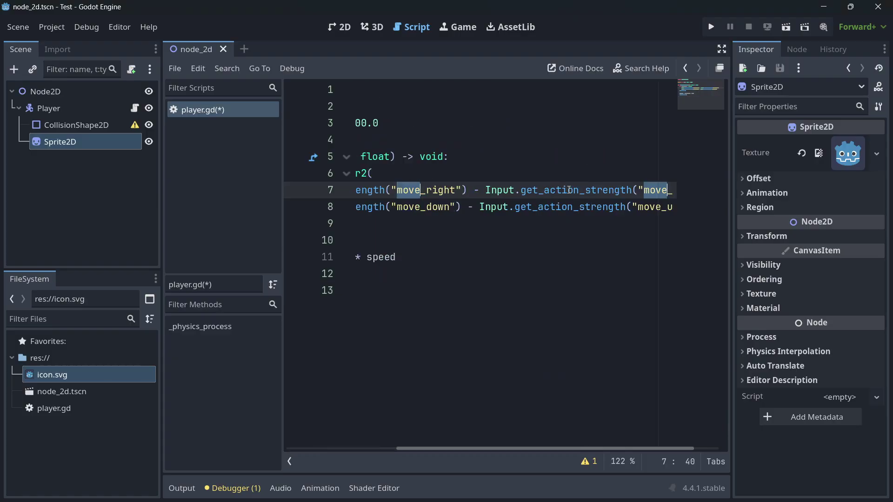
key(ctrl+d)
key(ctrl+d)
text(ui)
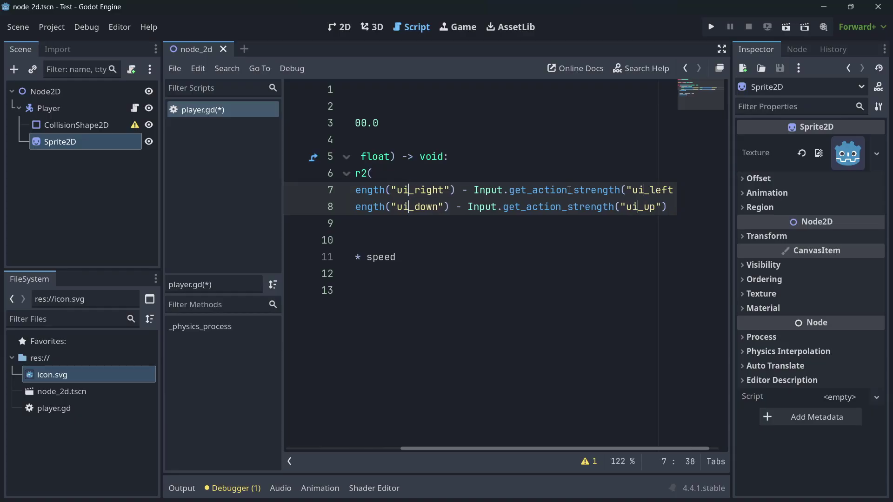
click(586, 173)
click(780, 32)
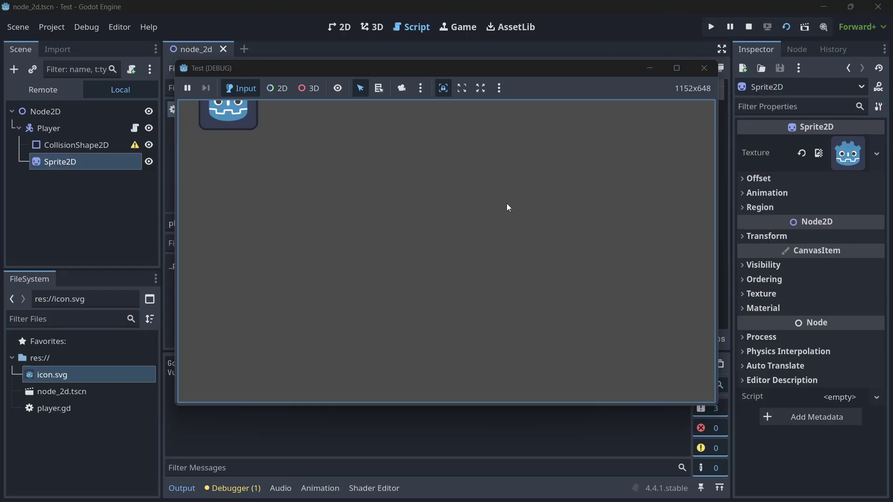
Move the icon up, down, left and right with the arrow keys, then stop the game.
key(Down)
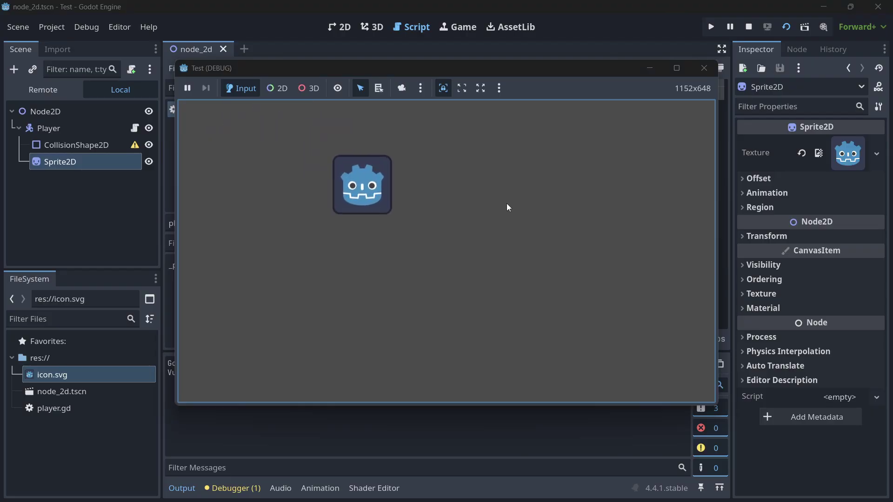
key(Right)
key(Down)
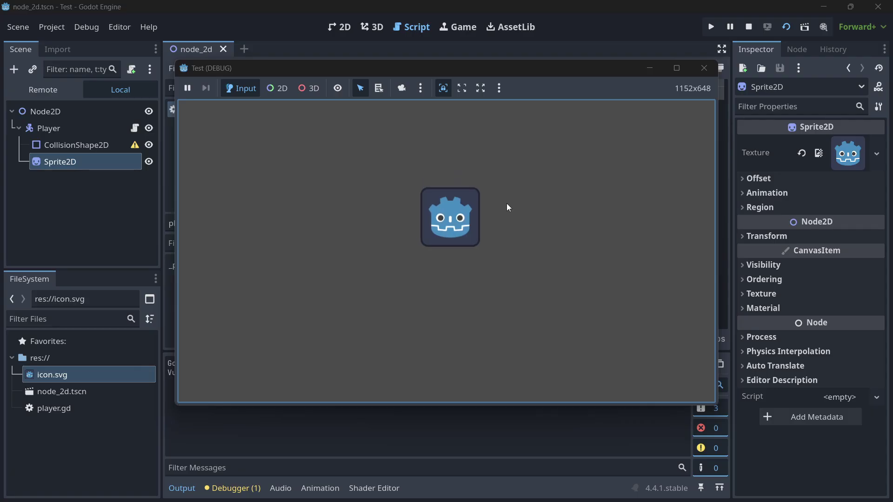
key(Up)
key(Left)
key(Left)
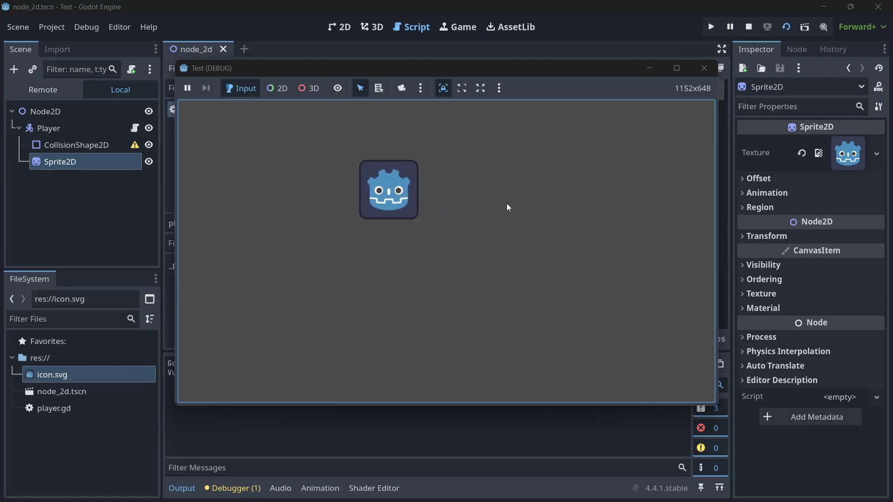
key(Right)
key(Down)
key(Left)
key(Down)
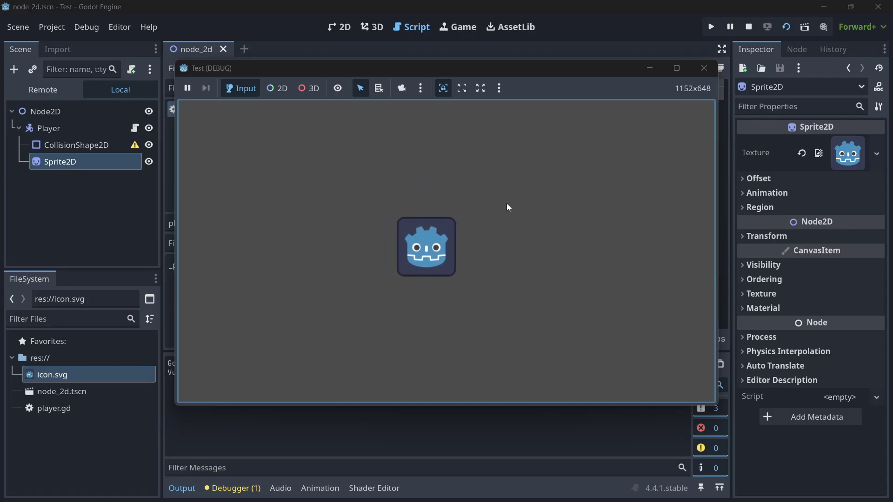
key(Right)
key(Up)
click(703, 68)
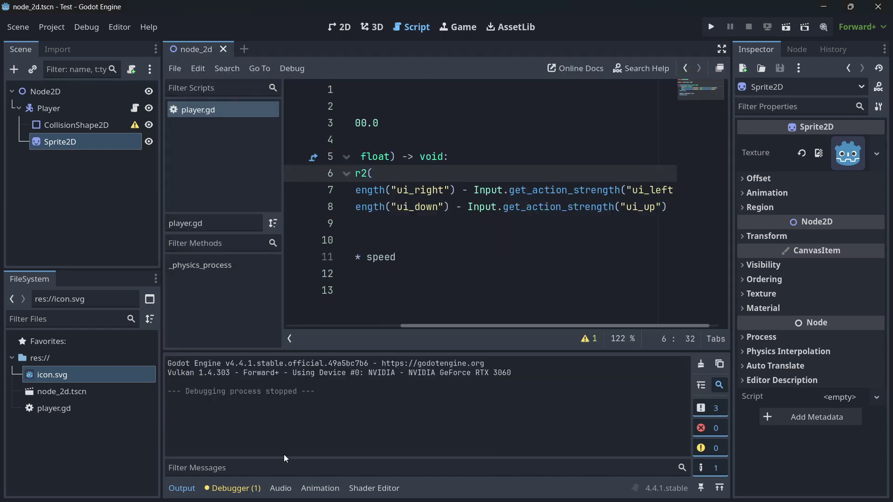
click(232, 488)
drag(428, 449, 284, 450)
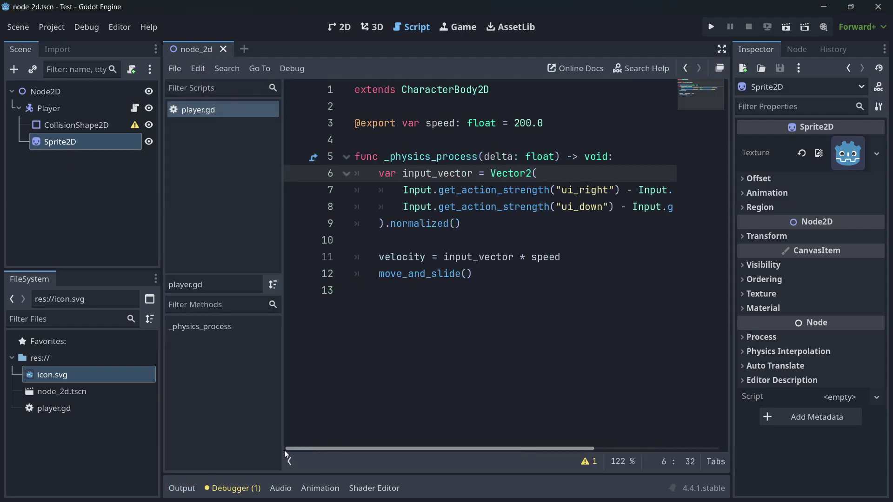
Check line 12 of player.gd in Godot, then return to ChatGPT's regenerated reply.
key(alt+Tab)
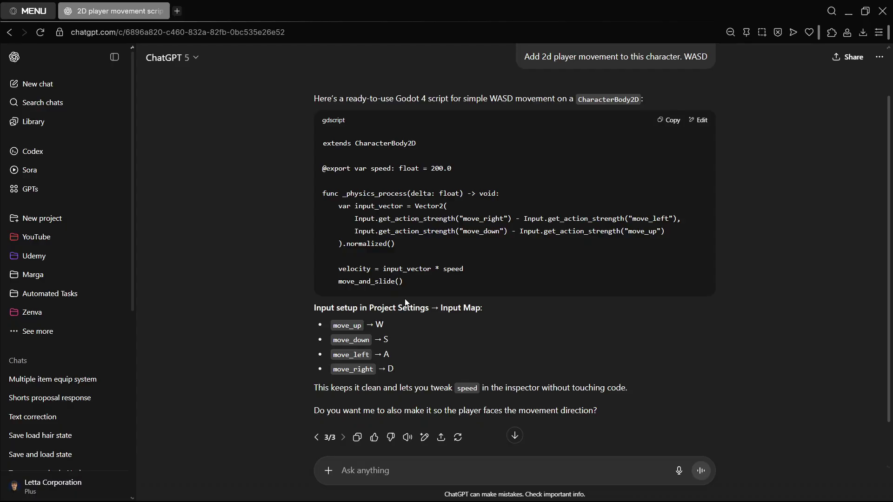
scroll(405, 303, up, 1)
scroll(400, 433, down, 2)
click(402, 471)
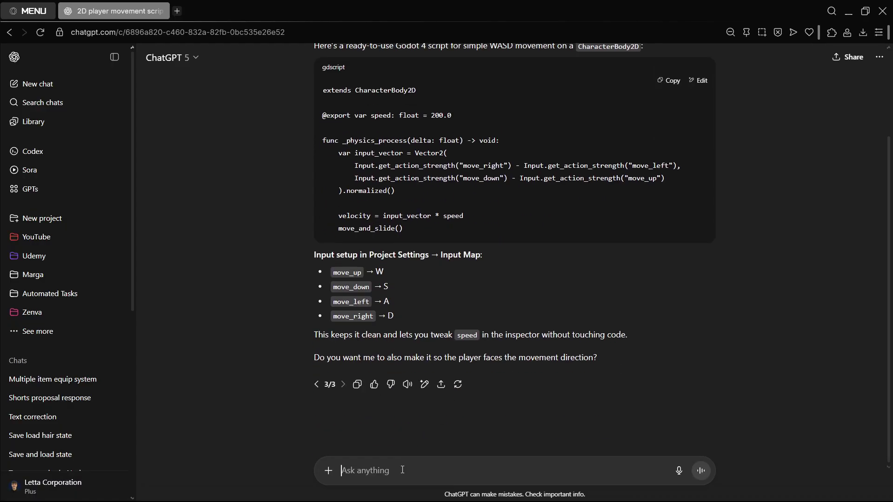
scroll(390, 300, up, 2)
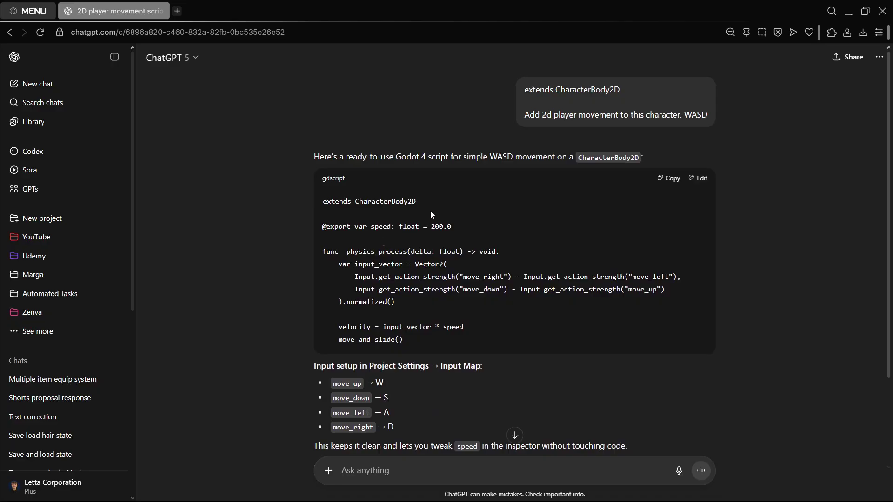
key(alt+Tab)
click(504, 281)
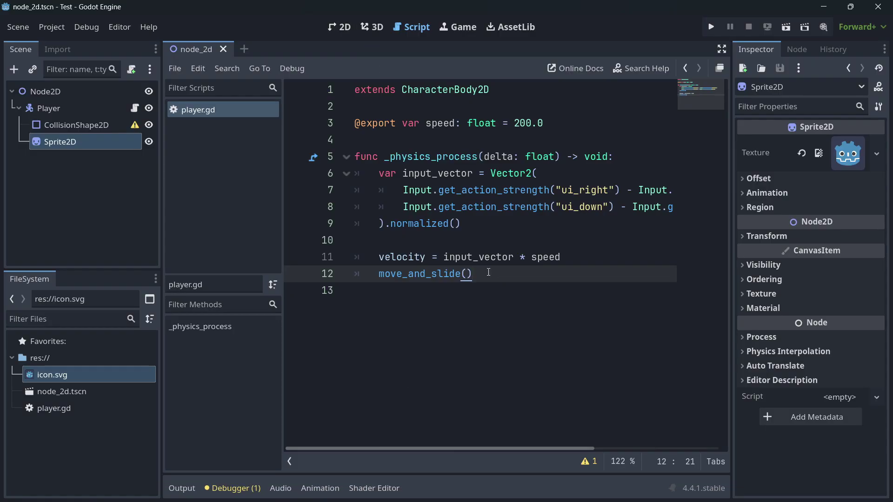
key(alt+Tab)
scroll(398, 208, down, 2)
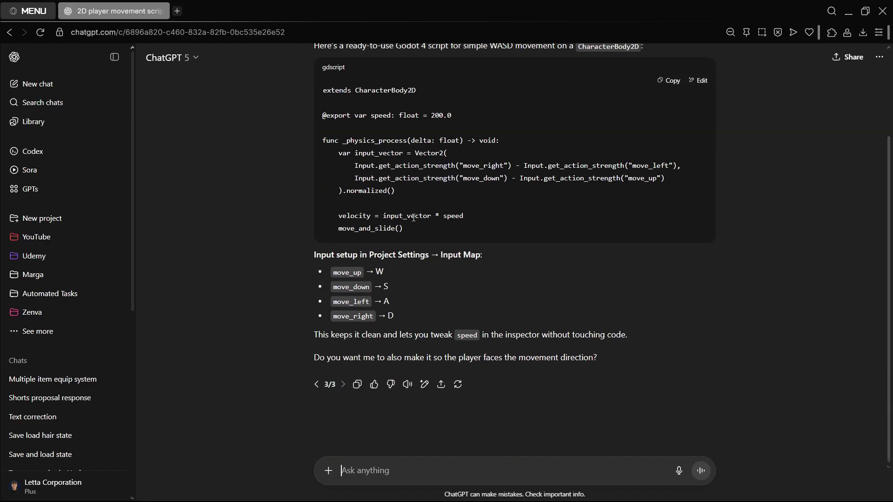
Ask ChatGPT to 'Randomize the sprite color'.
click(390, 467)
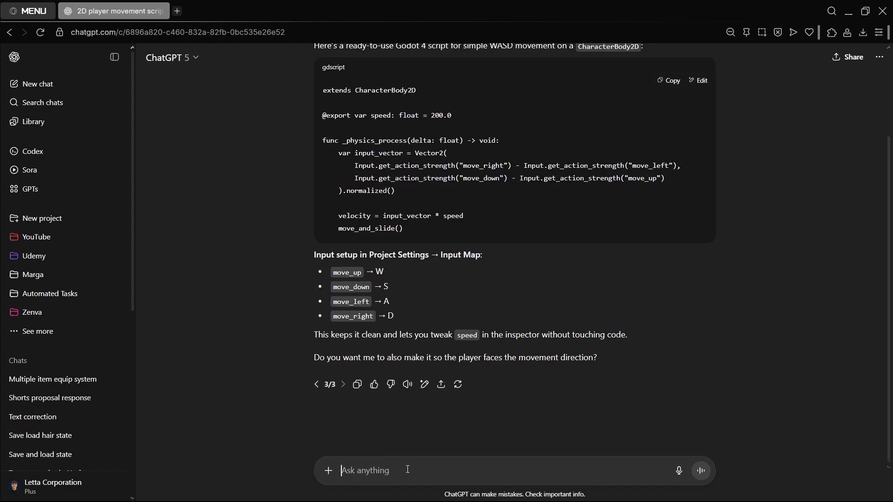
text(Randomize the sprite color)
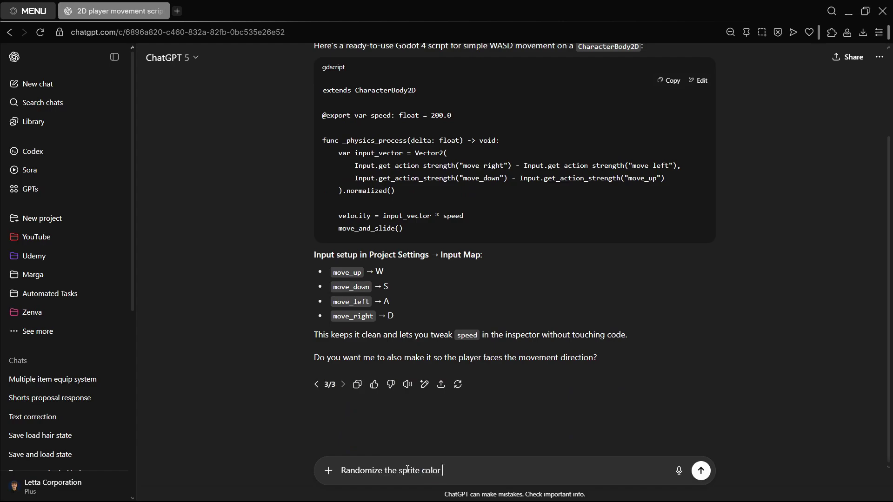
key(Return)
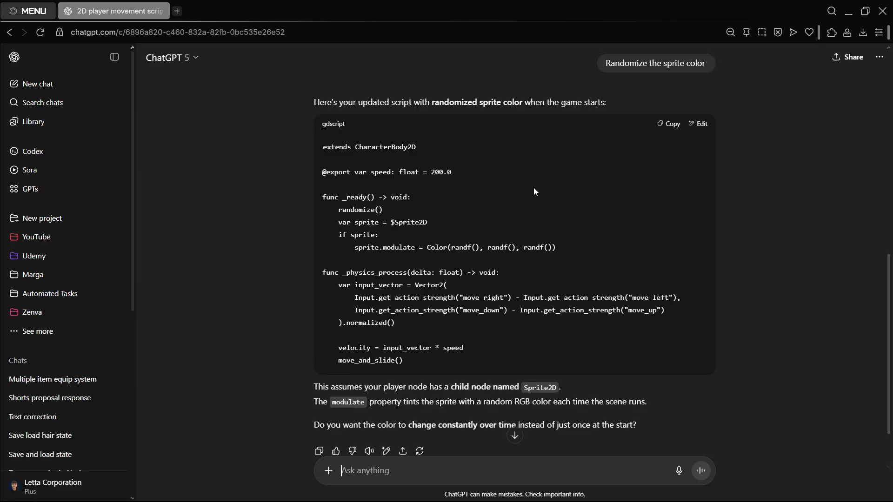
Replace player.gd's contents with the new random-colour script.
key(alt+Tab)
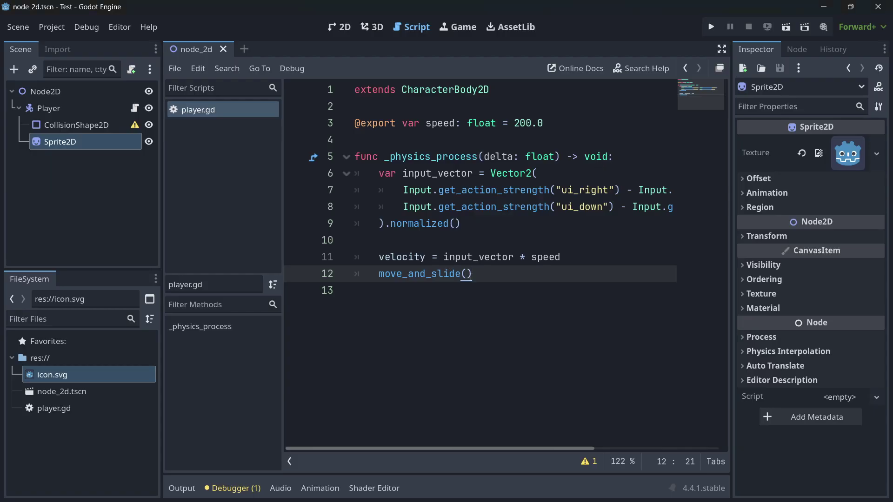
key(ctrl+a)
key(ctrl+v)
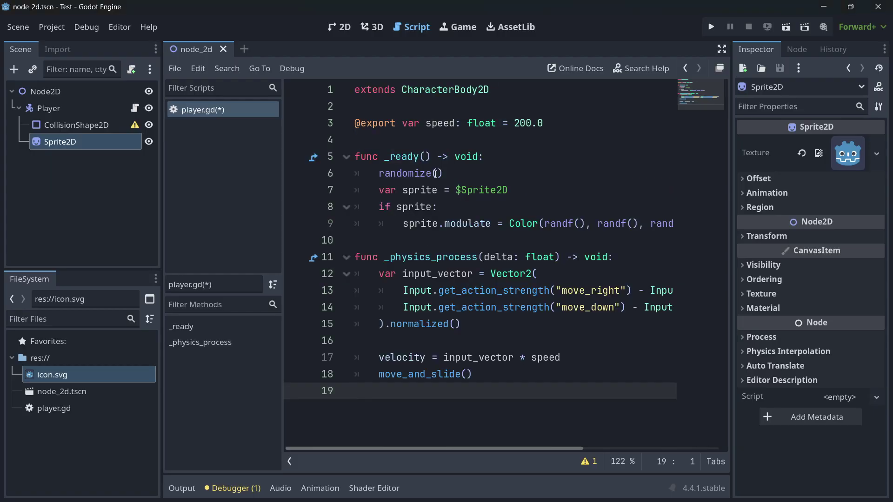
Read randomize()'s help note on automatic seeding, then delete the randomize() line from _ready.
drag(449, 172, 479, 175)
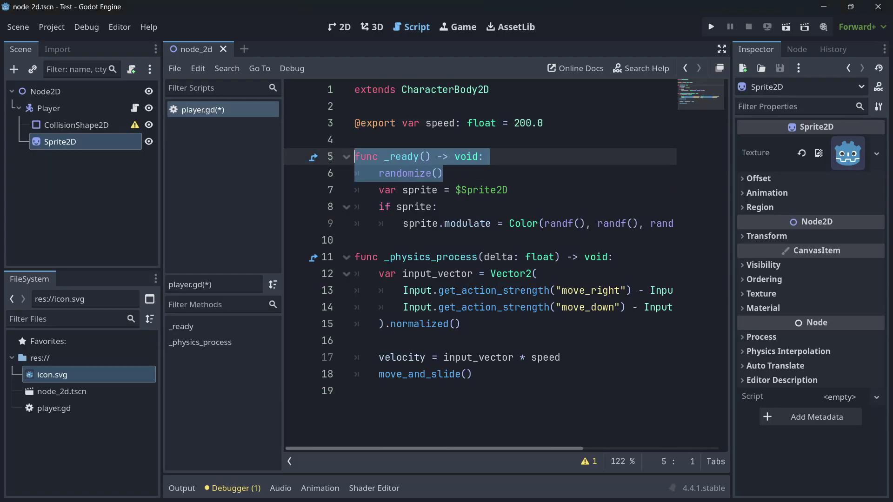
ctrl+click(384, 180)
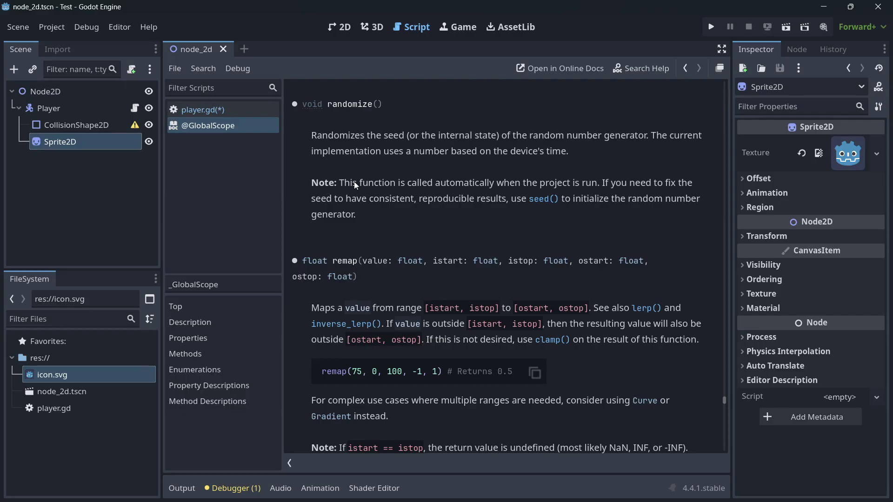
drag(343, 183, 608, 184)
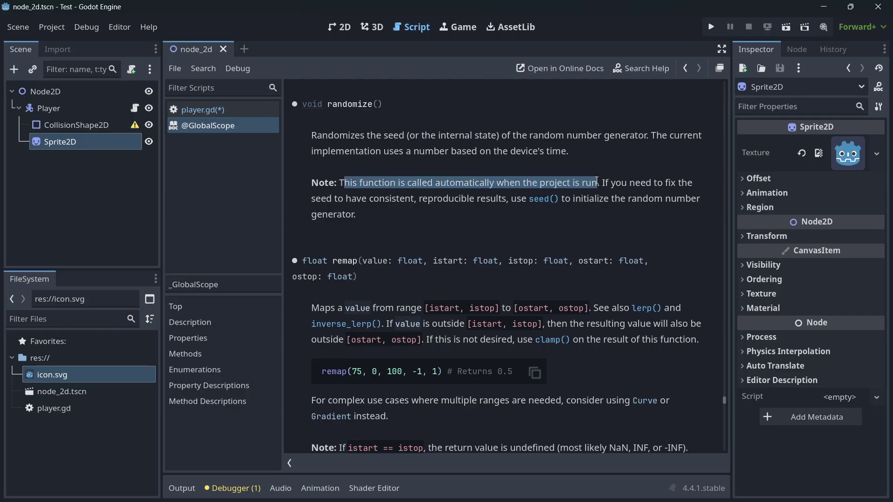
click(362, 186)
click(248, 111)
click(444, 173)
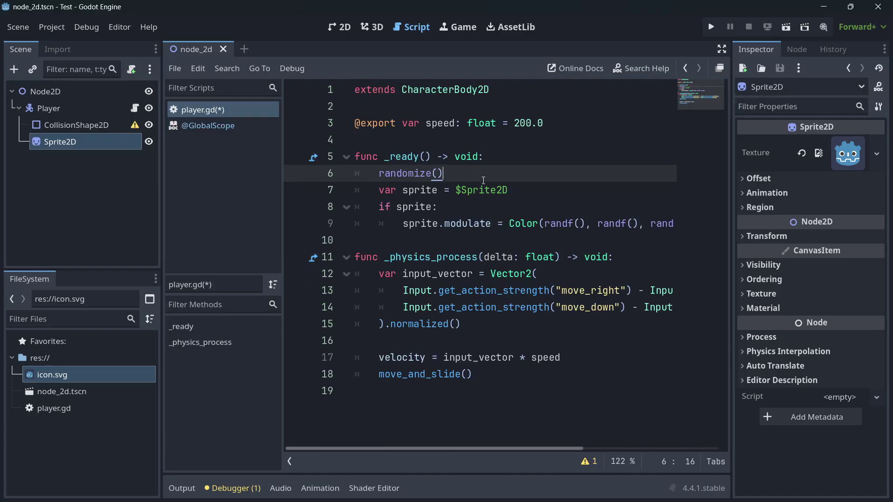
key(ctrl+shift+k)
Move the sprite declaration above func _ready and remove its indentation.
click(533, 175)
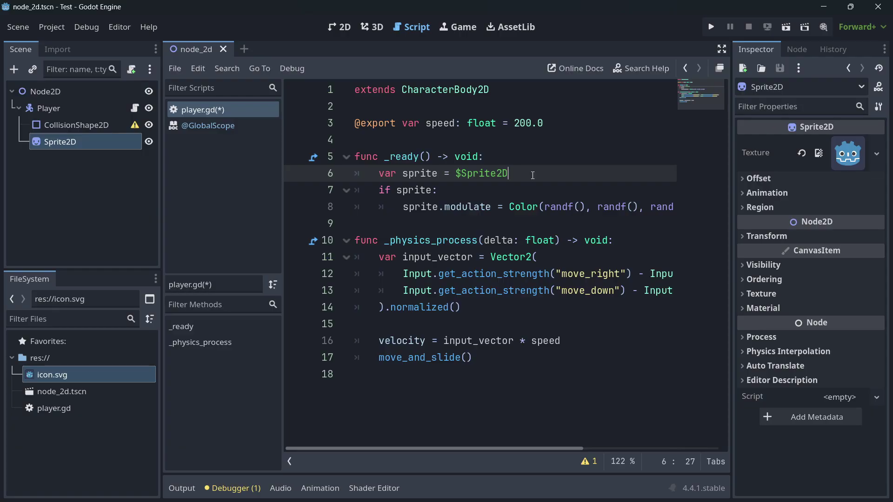
key(Down)
key(Up)
key(Down)
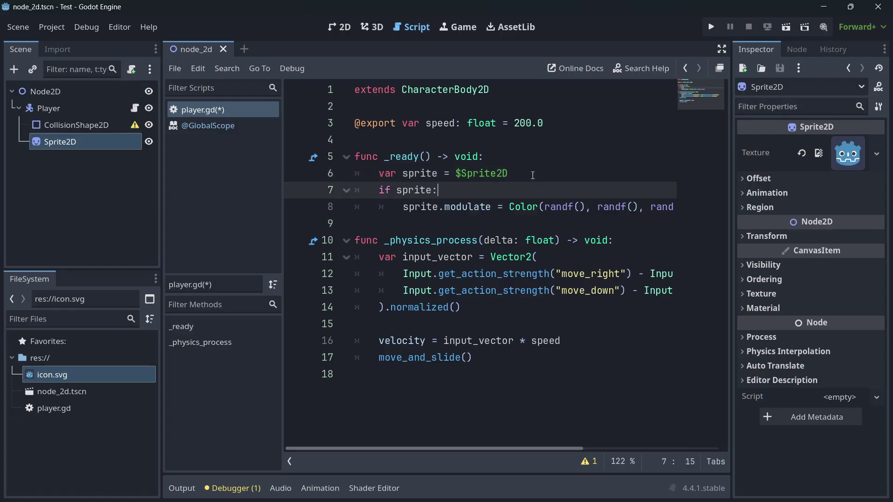
key(Up)
key(alt+Up)
key(alt+Up)
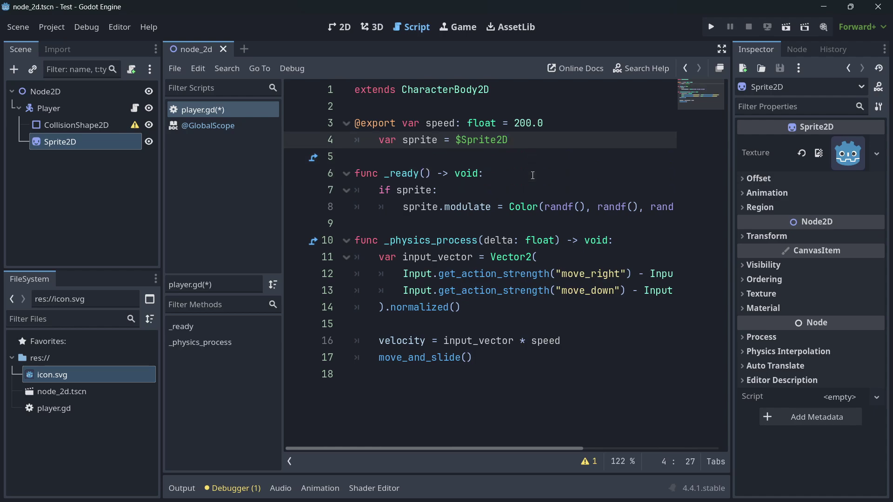
key(alt+Down)
key(alt+Down)
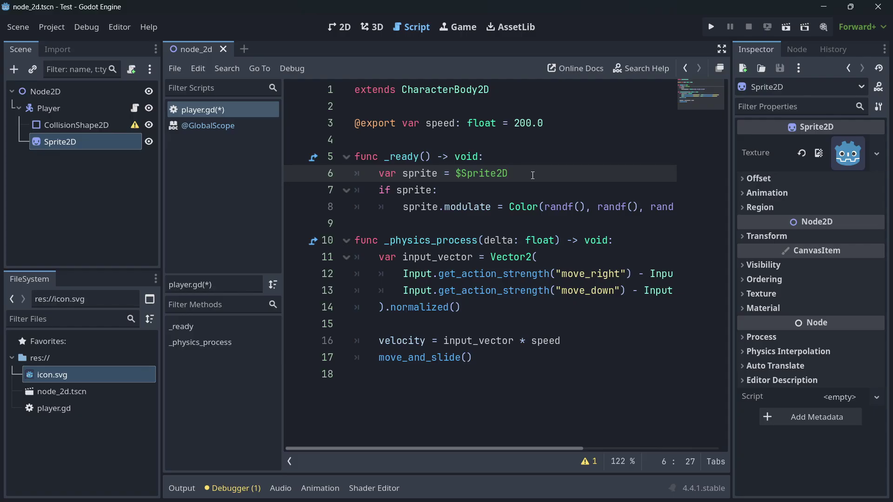
key(alt+Up)
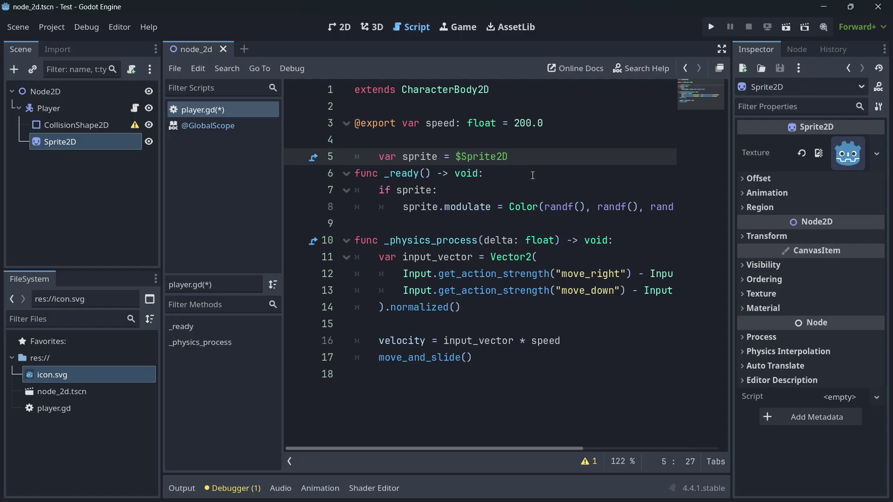
key(Home)
key(BackSpace)
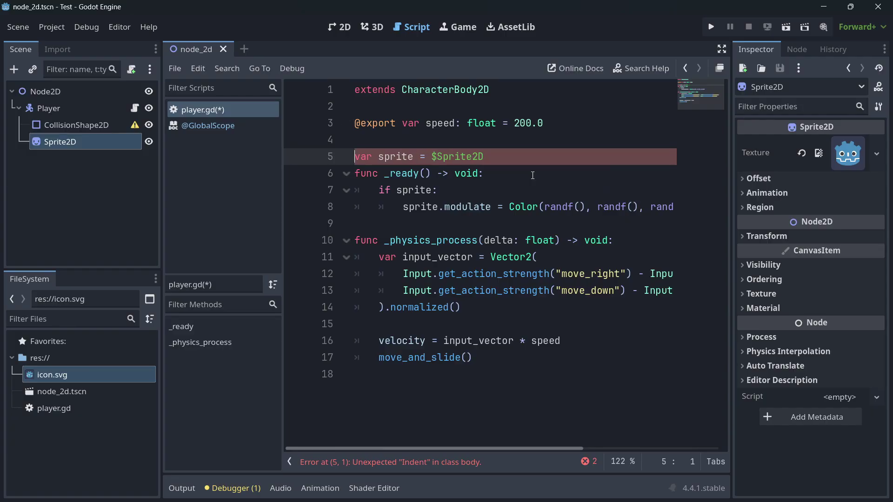
text(@onready)
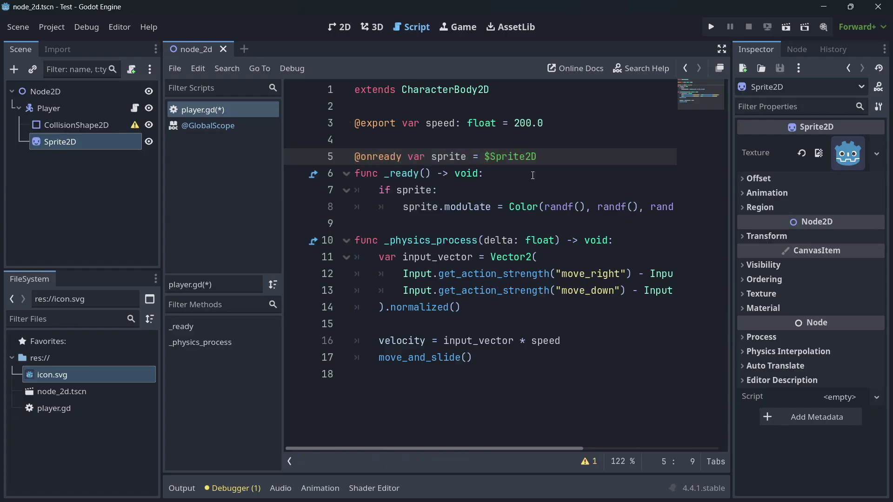
key(ctrl+Right)
key(ctrl+Right)
key(shift+End)
key(shift+Right)
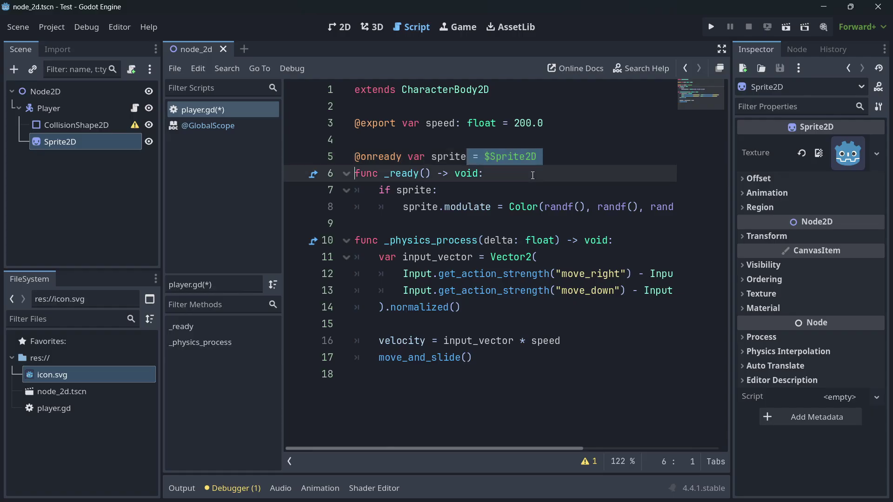
click(413, 156)
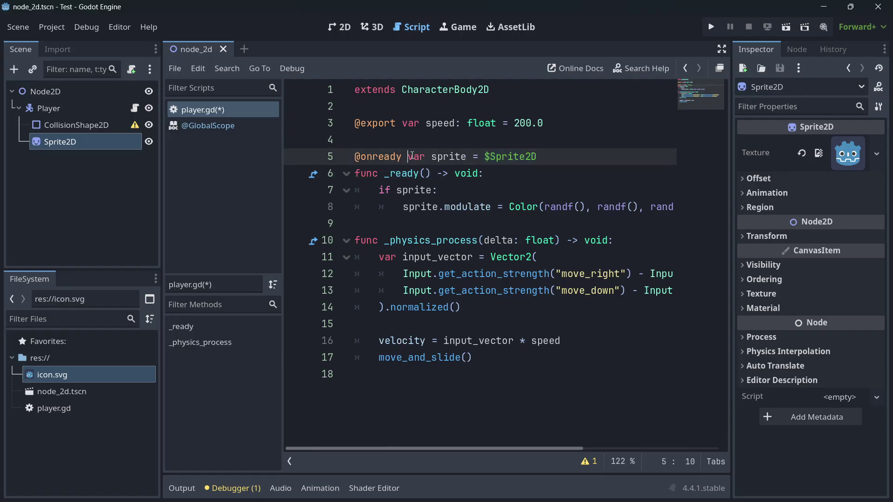
key(shift+Home)
key(BackSpace)
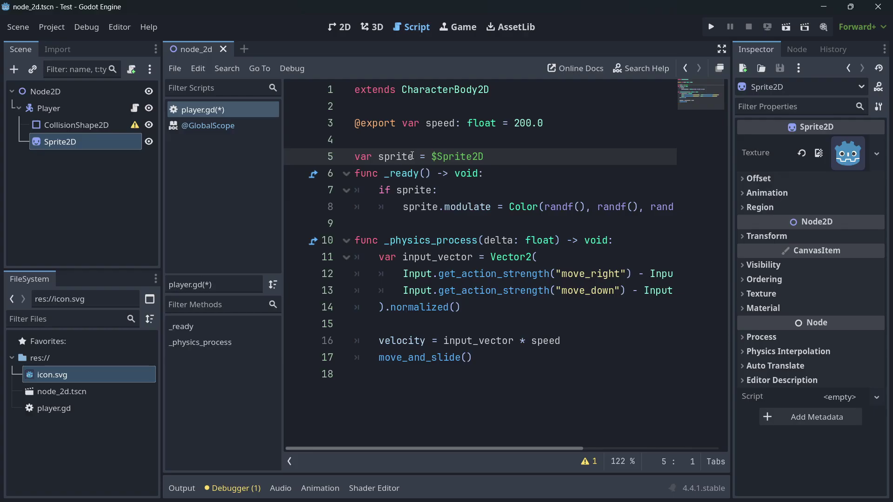
key(End)
key(ctrl+shift+Left)
key(ctrl+shift+Left)
key(ctrl+shift+Left)
key(ctrl+shift+Left)
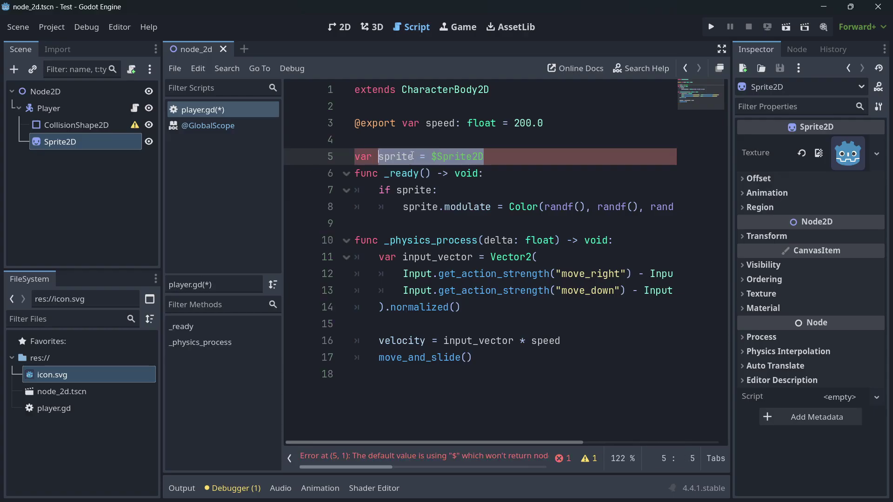
click(414, 157)
key(ctrl+z)
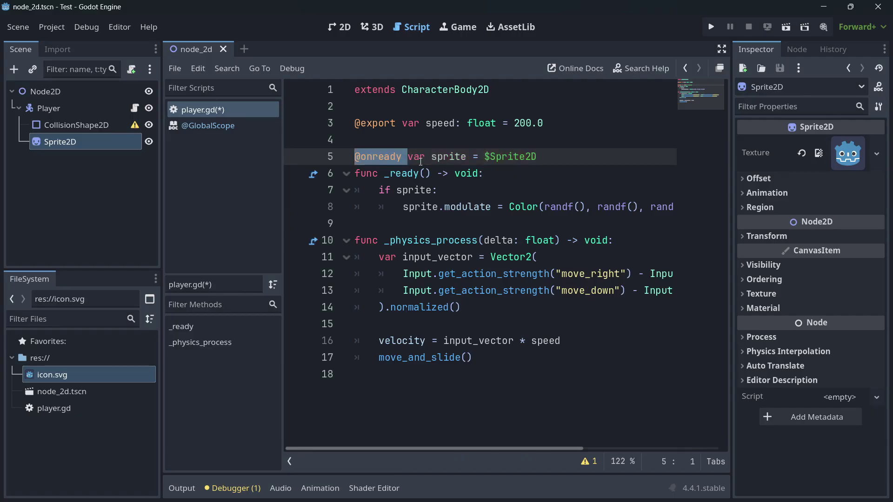
Delete the 'if sprite:' line and unindent the modulate line beneath it.
key(Down)
key(Down)
key(End)
key(shift+Home)
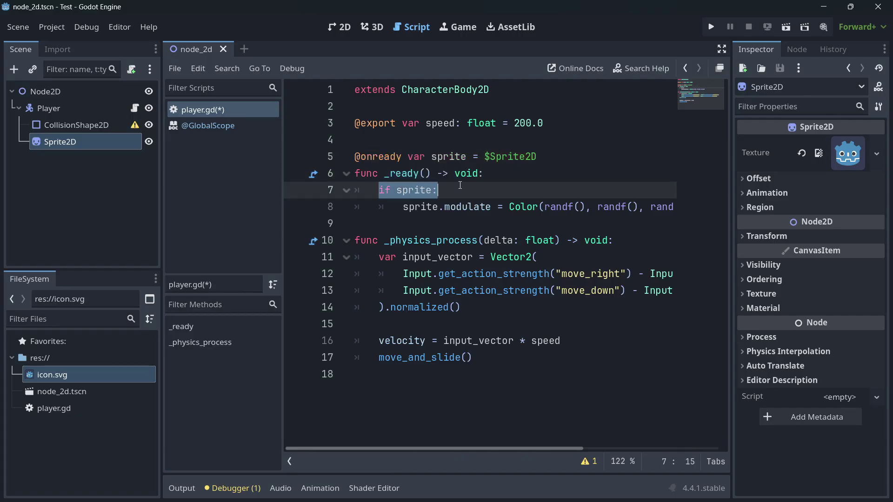
key(End)
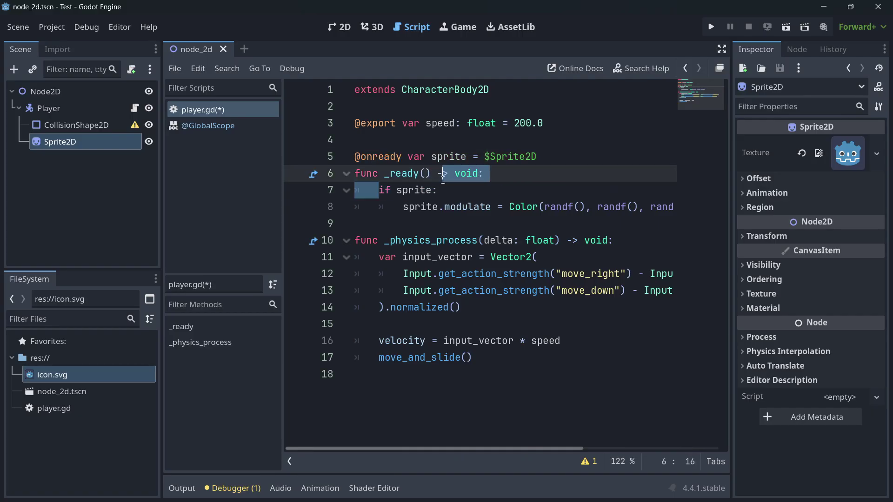
drag(373, 192, 450, 184)
click(449, 184)
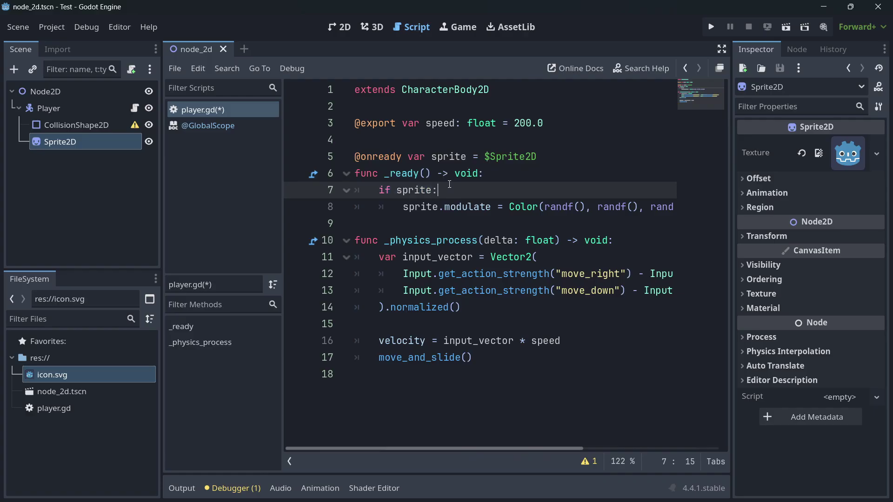
key(ctrl+shift+k)
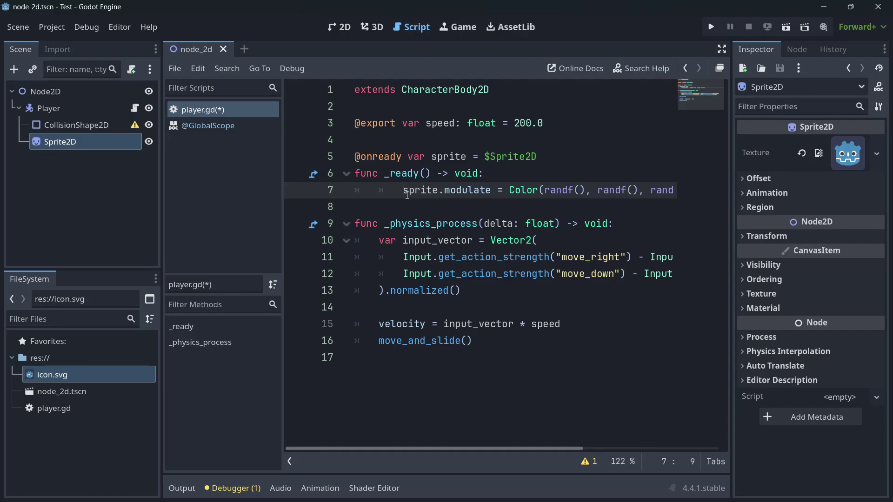
key(Home)
key(BackSpace)
mouse_move(407, 193)
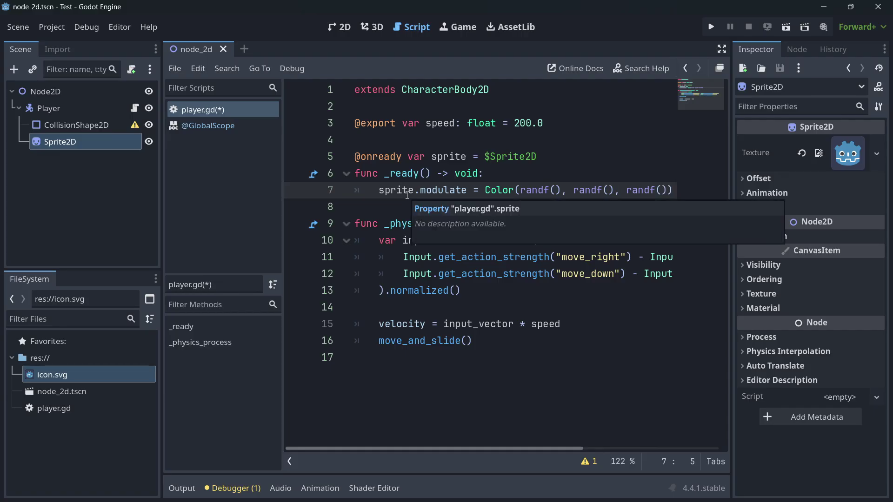
click(363, 205)
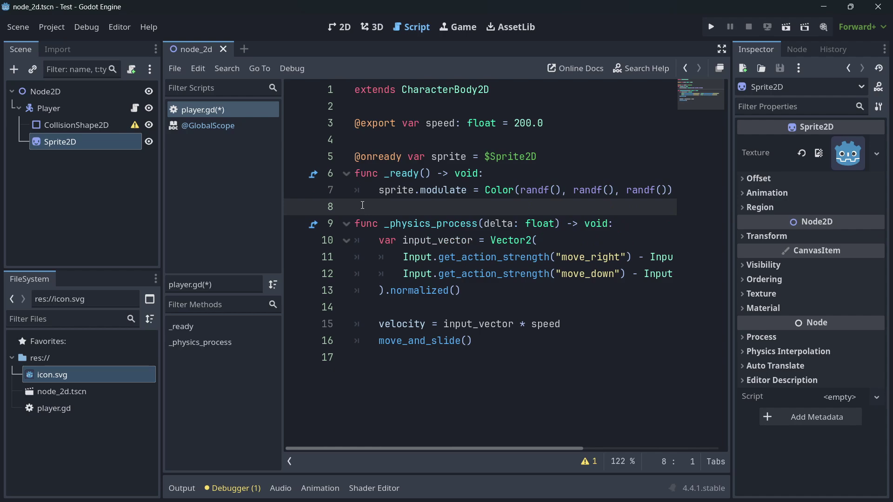
click(562, 140)
key(Down)
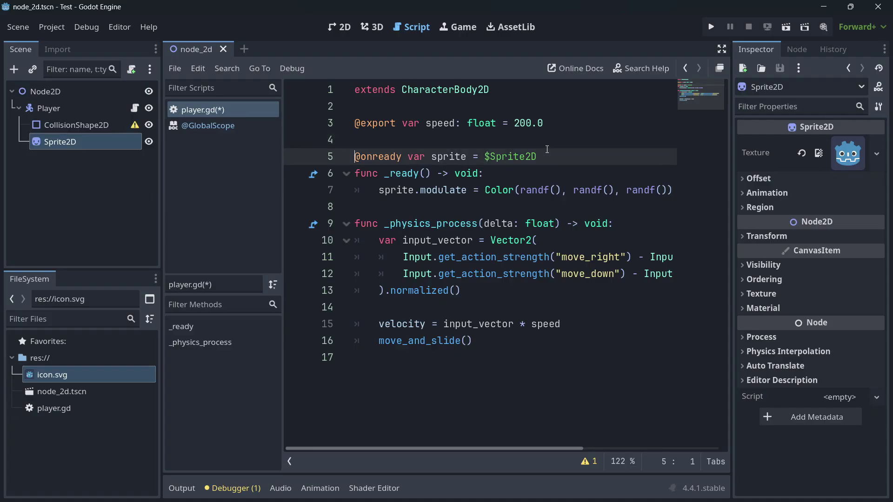
key(End)
key(Return)
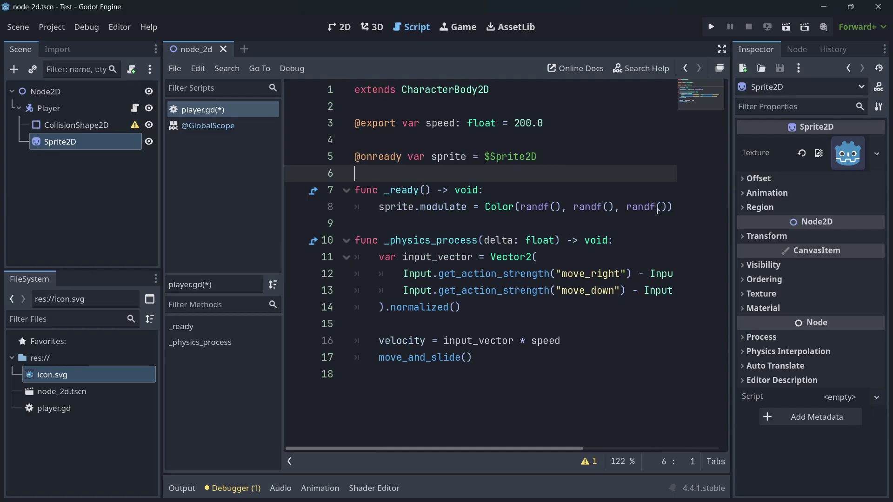
Run the scene, close it, and inspect the missing move_left action error in Debugger Errors.
click(416, 207)
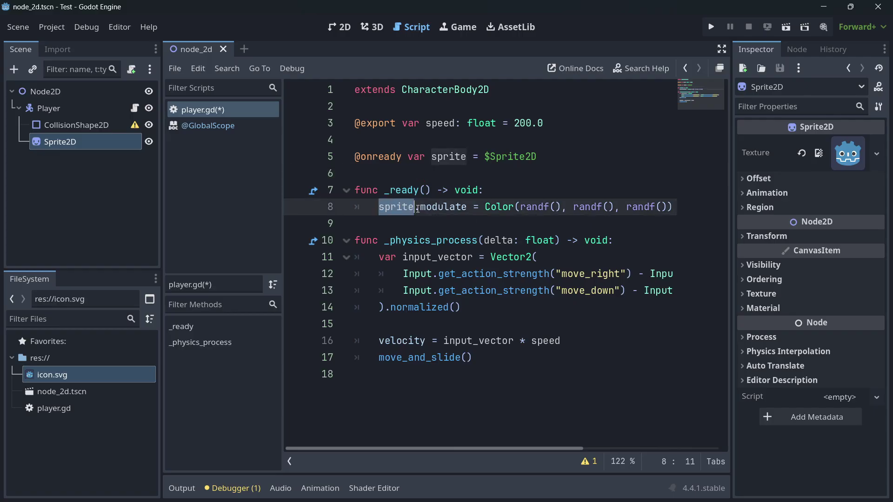
click(786, 27)
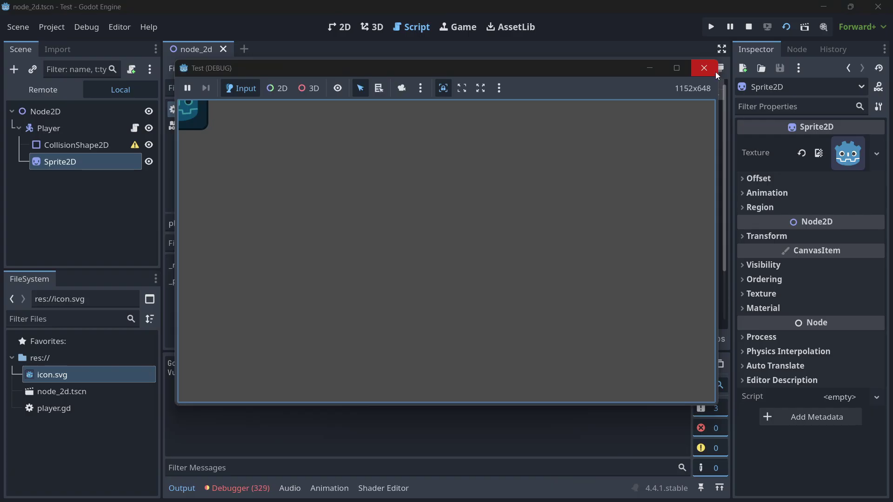
click(703, 68)
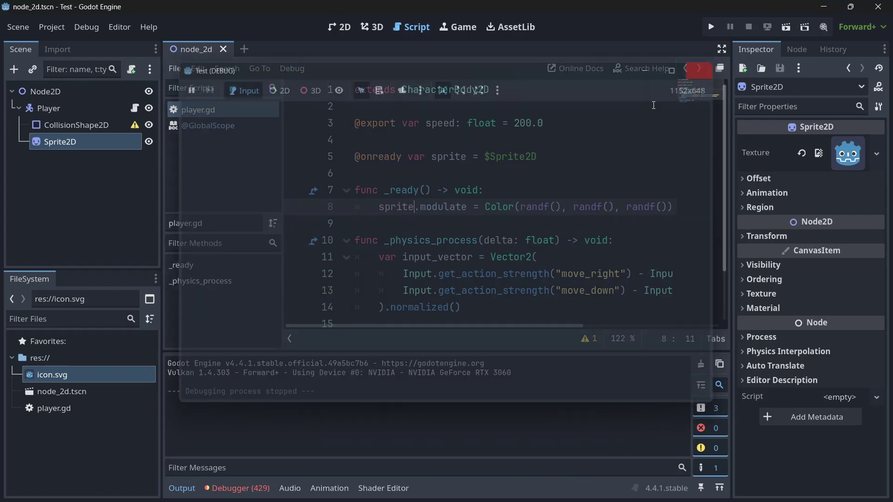
click(239, 488)
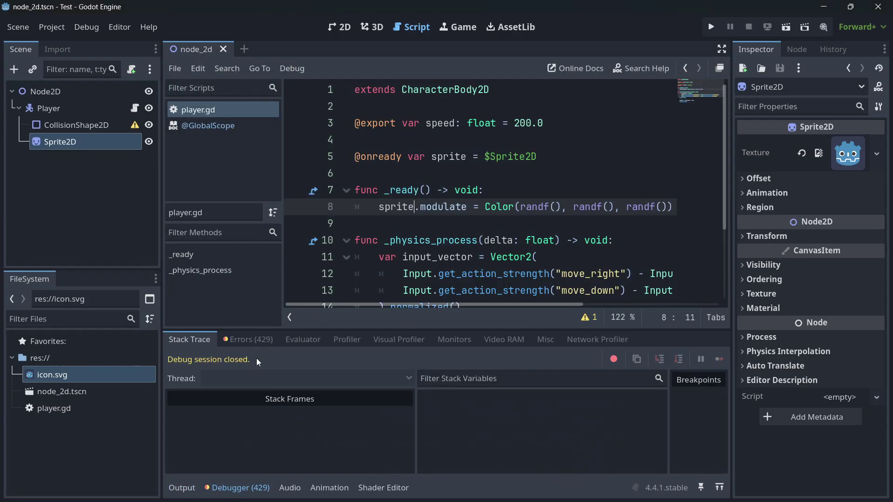
click(248, 340)
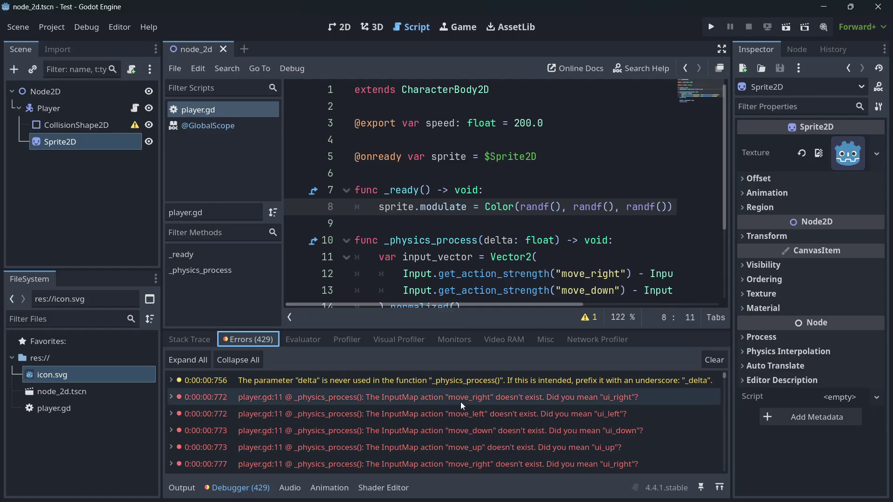
click(482, 416)
Rename the move_ input actions on lines 12–13 to the built-in ui_ actions.
click(486, 307)
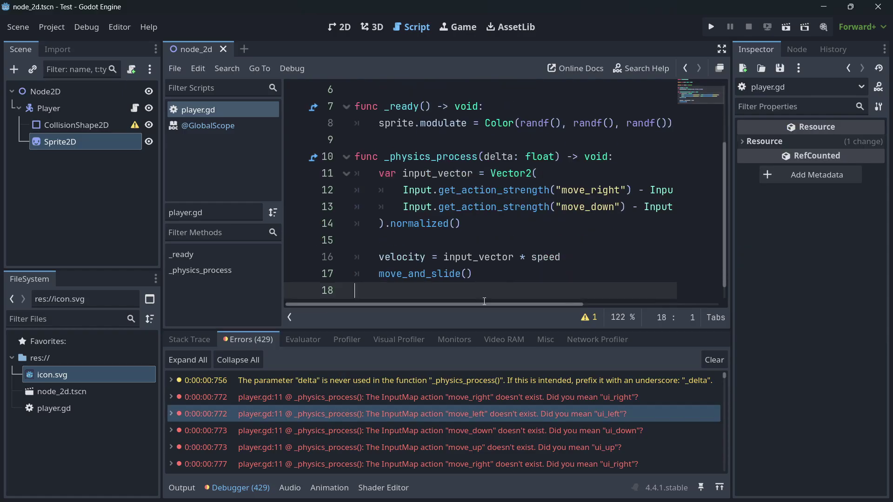
click(472, 257)
mouse_move(444, 306)
mouse_down()
mouse_move(508, 296)
mouse_move(426, 293)
mouse_move(495, 302)
mouse_up()
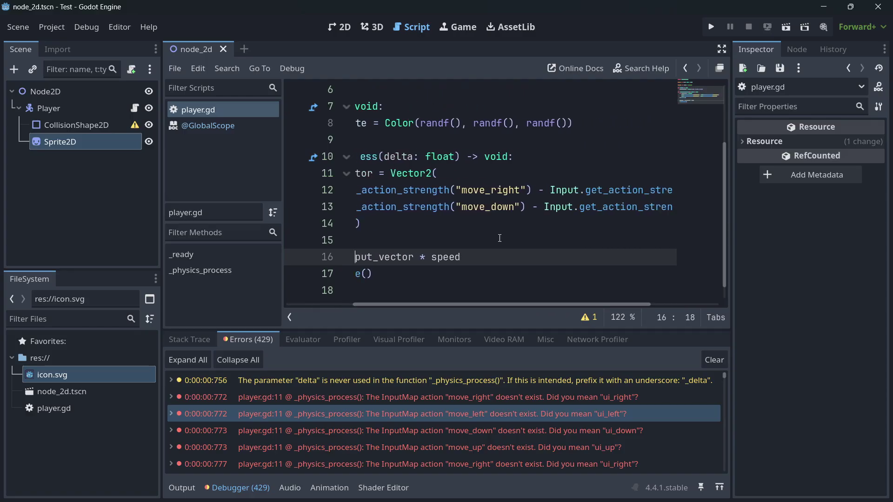
drag(464, 189, 486, 191)
scroll(487, 194, right, 3)
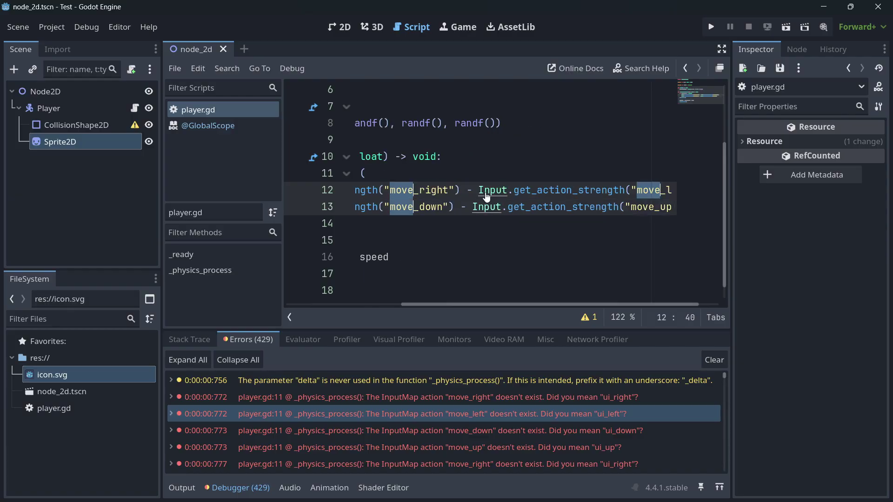
text(u)
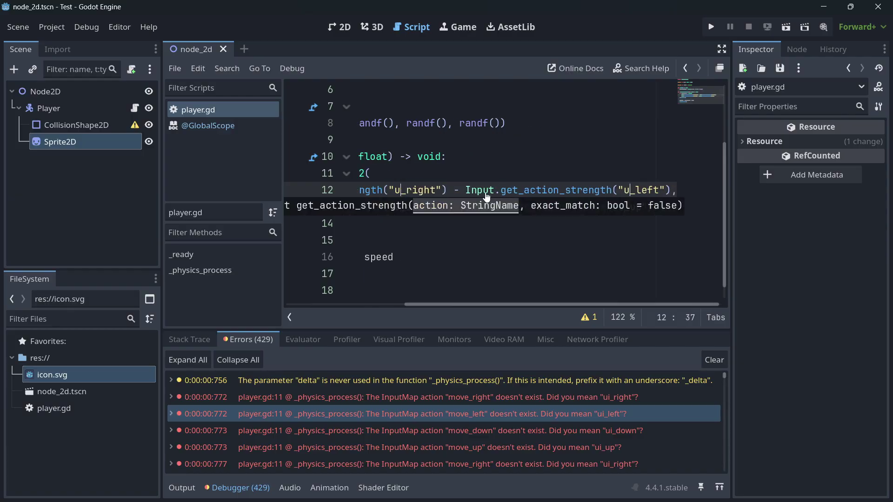
text(i)
Run the scene with F6 and confirm the player moves right and down.
key(F6)
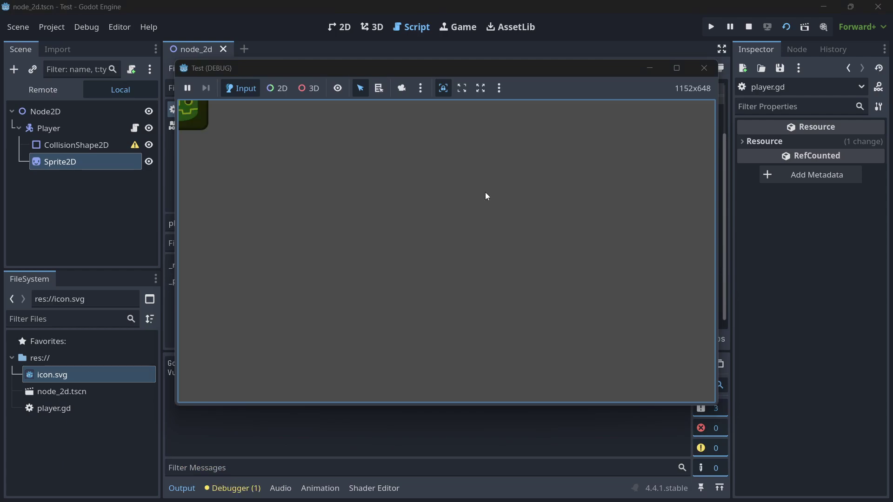
key(Right)
key(Down)
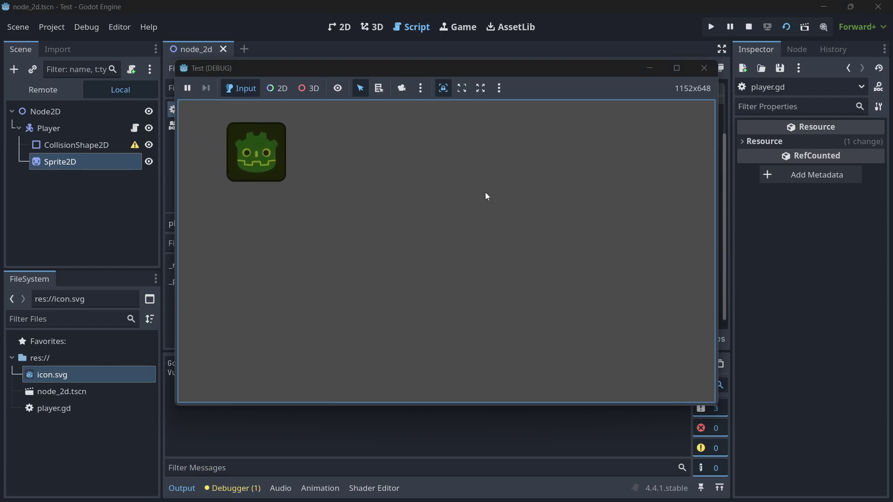
click(703, 68)
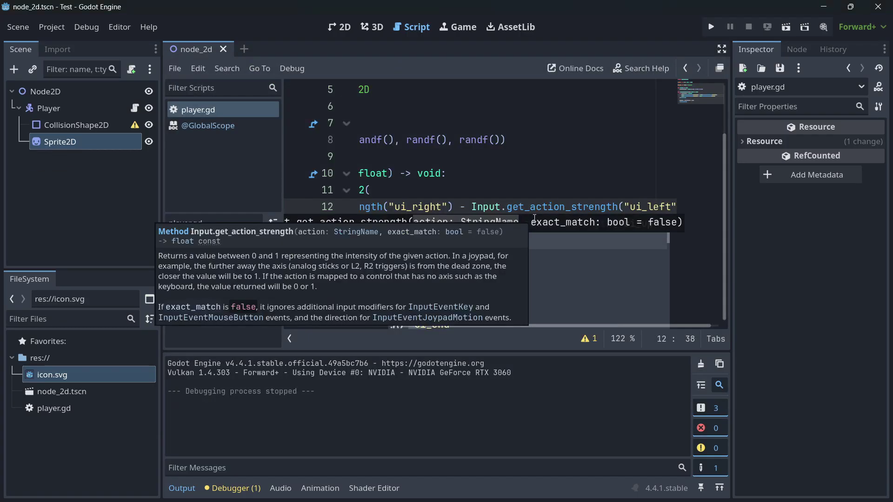
Send the player script to ChatGPT with 'How can this code be made better? Cleaner, more concise'.
key(ctrl+a)
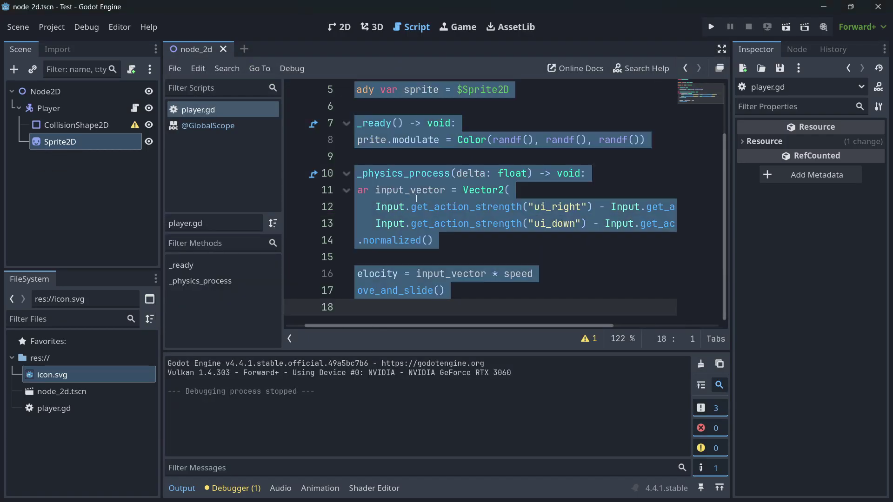
key(alt+Tab)
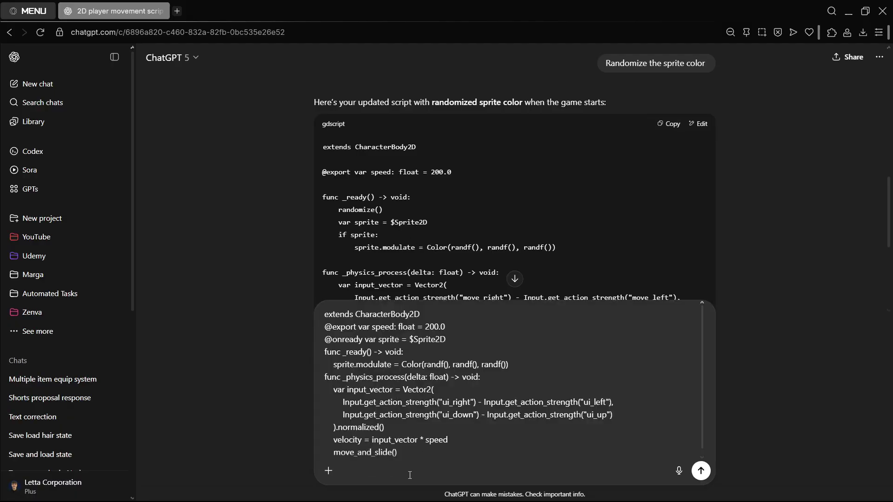
key(shift+Return)
key(shift+Return)
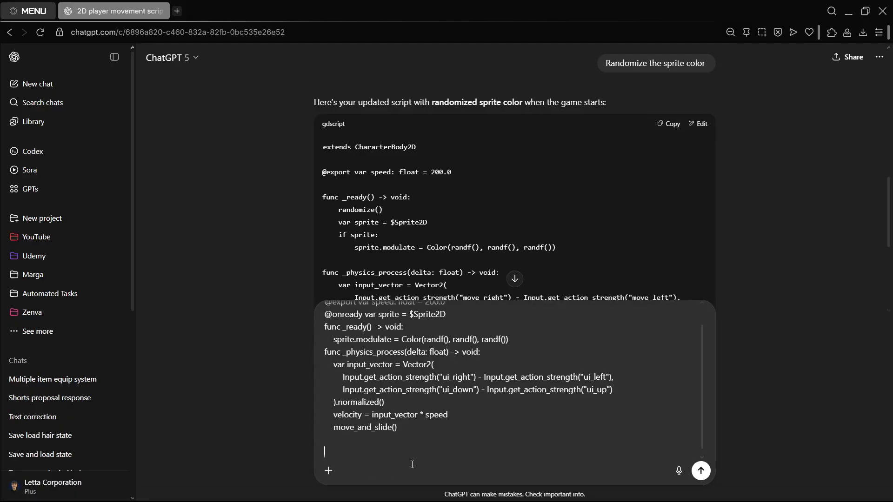
text(How can this code be )
text(made better? )
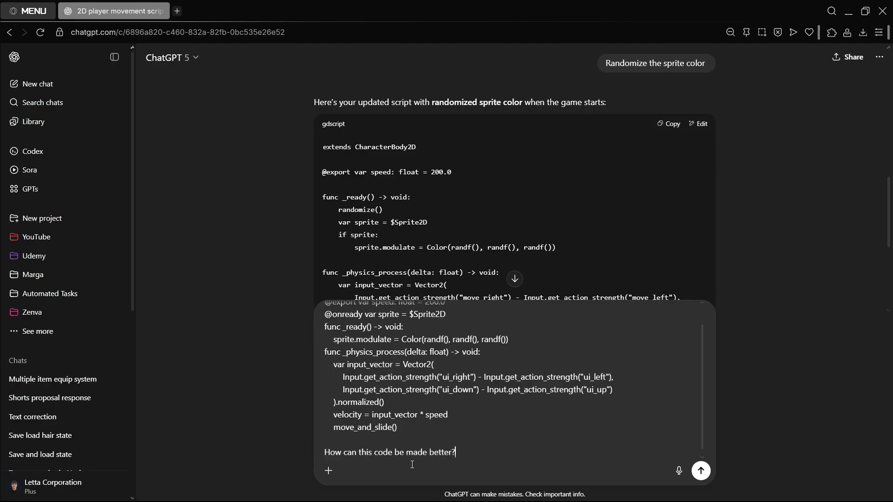
text(Cleanner, )
text(more consice)
key(ctrl+shift+Left)
key(ctrl+shift+Left)
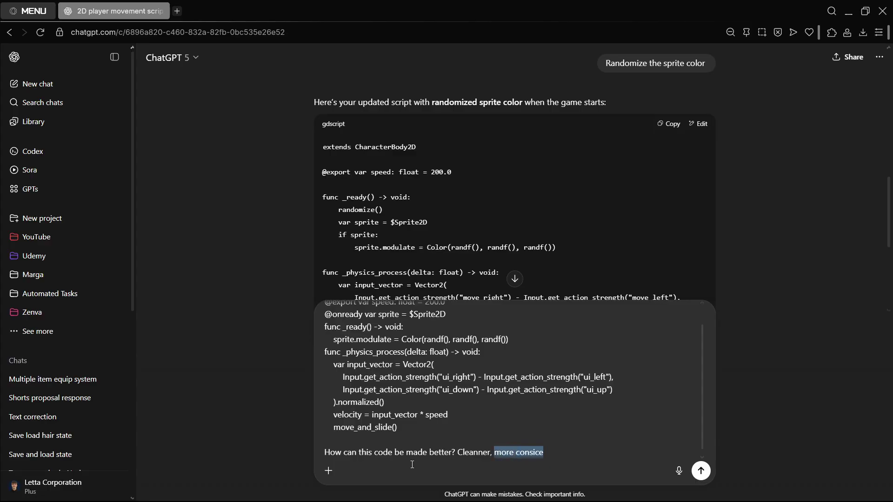
key(Right)
key(Return)
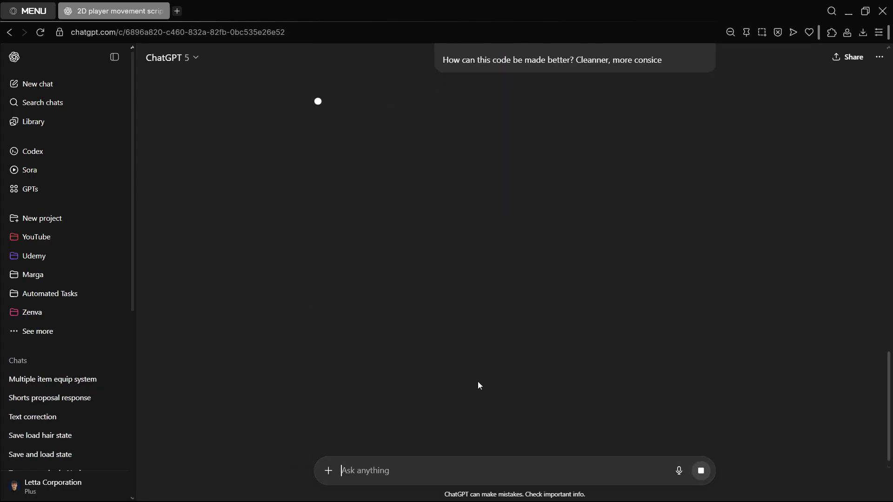
scroll(601, 166, up, 2)
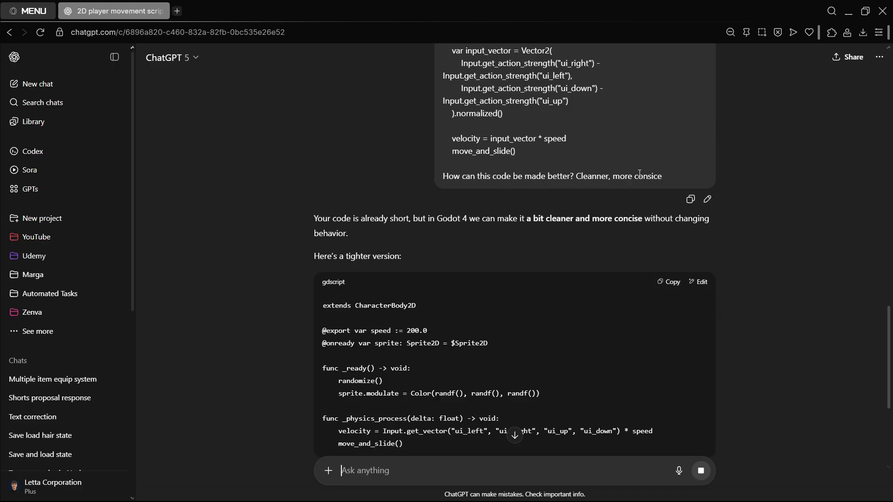
scroll(581, 205, down, 1)
scroll(543, 212, down, 1)
scroll(484, 238, down, 1)
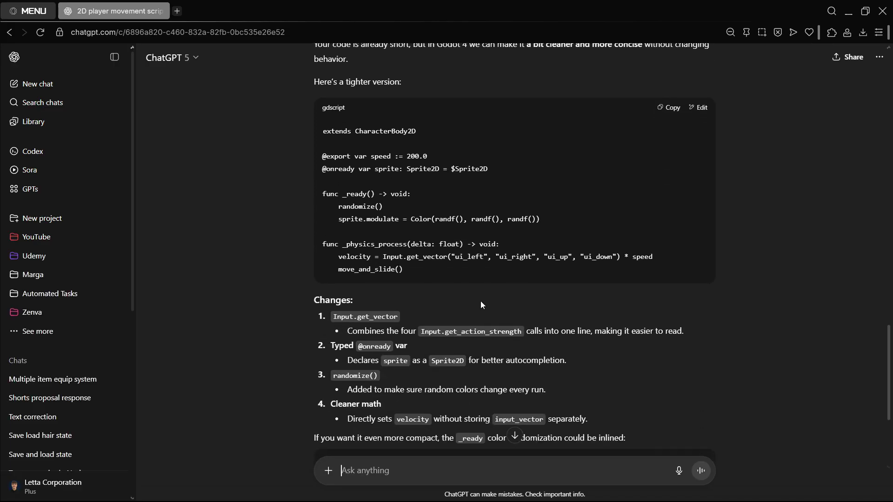
scroll(481, 301, up, 1)
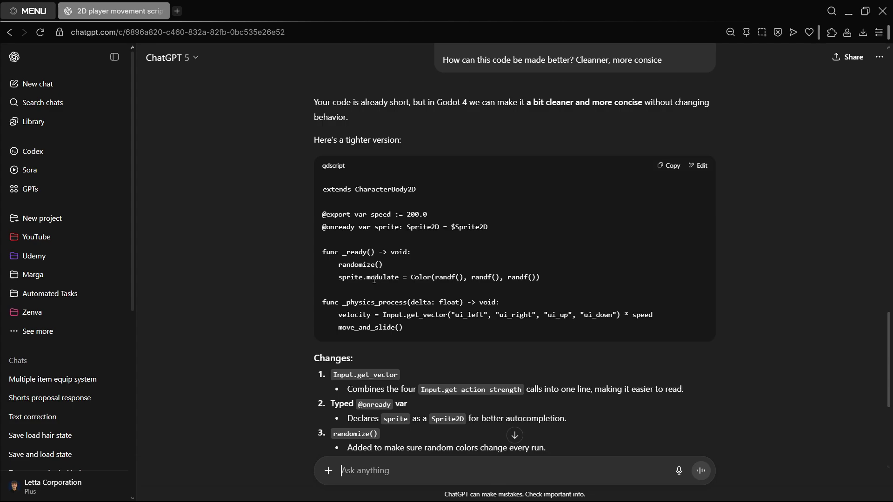
scroll(374, 279, down, 1)
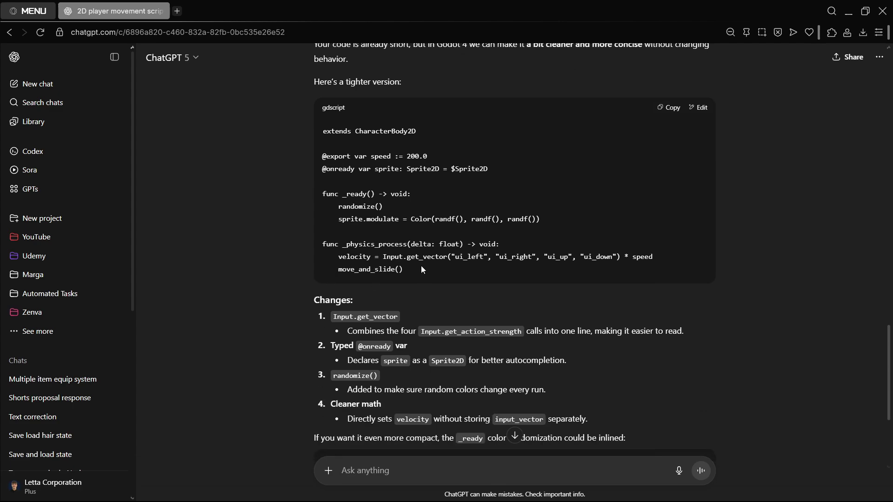
scroll(402, 236, up, 1)
scroll(401, 236, down, 1)
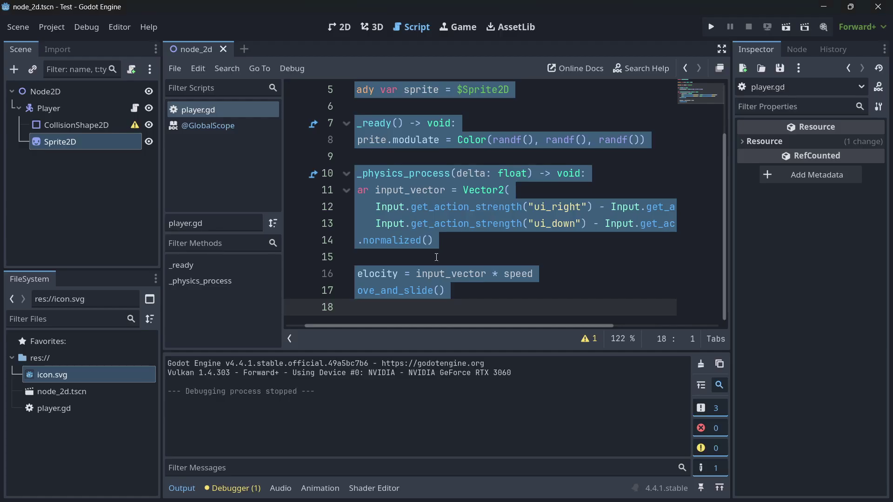
scroll(435, 273, up, 1)
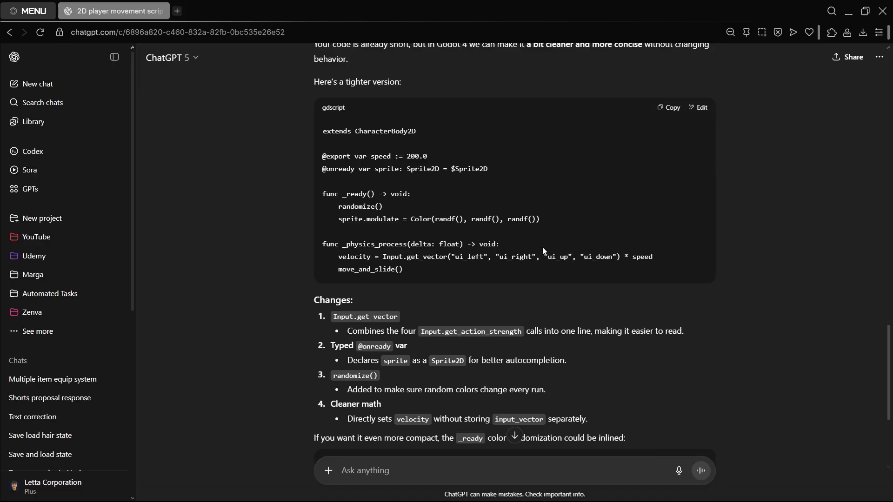
Copy the 'tighter version' code block from ChatGPT's reply.
click(671, 106)
Paste the get_vector script into player.gd, delete randomize(), then open ChatGPT's model list.
key(ctrl+v)
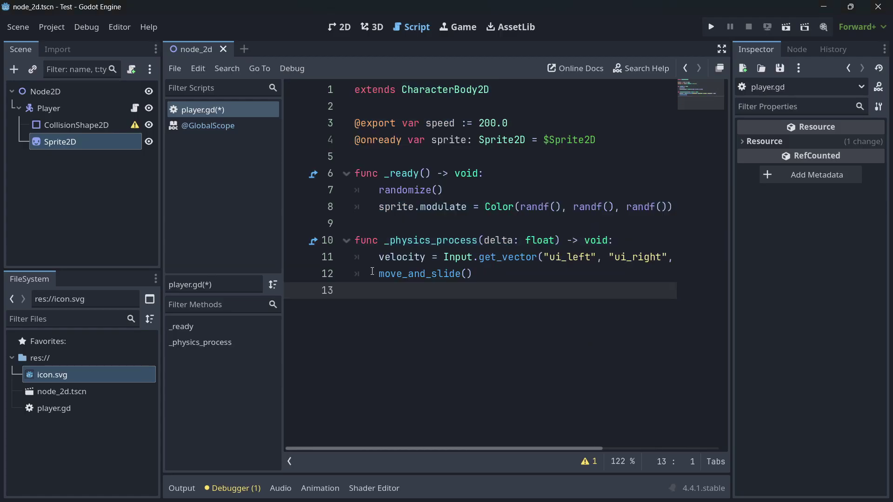
click(462, 190)
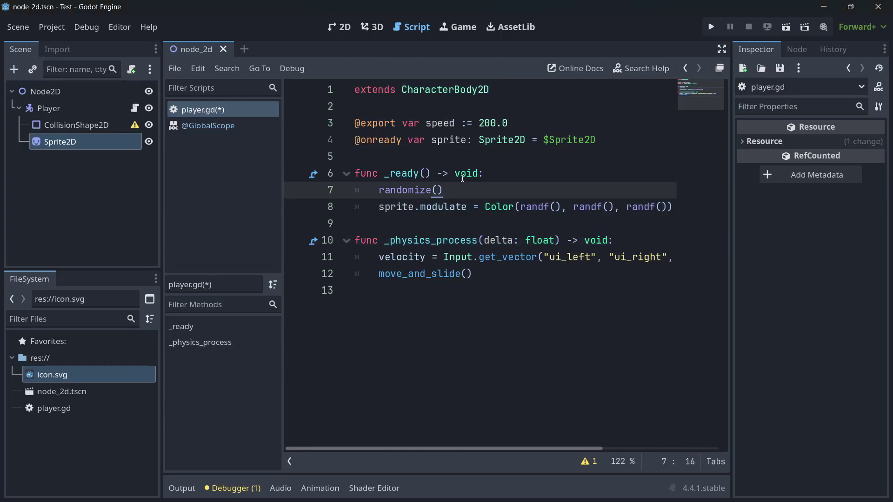
key(ctrl+shift+k)
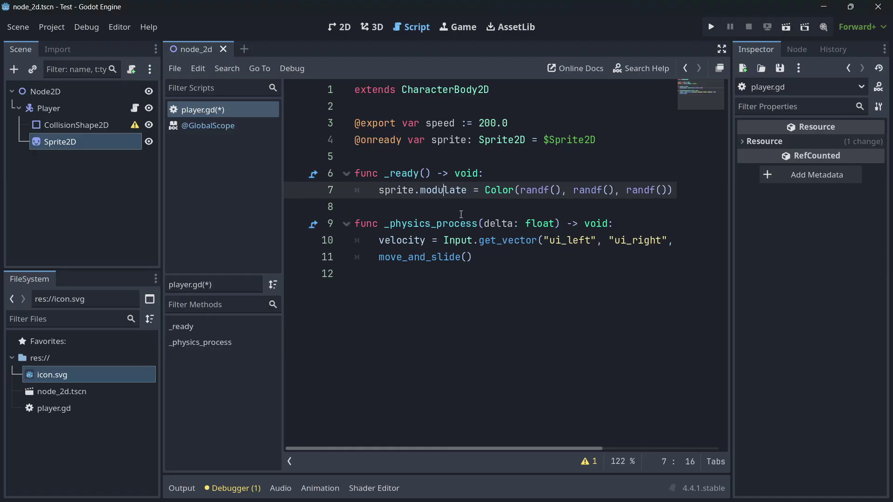
scroll(461, 214, right, 3)
scroll(460, 215, left, 3)
scroll(503, 241, right, 3)
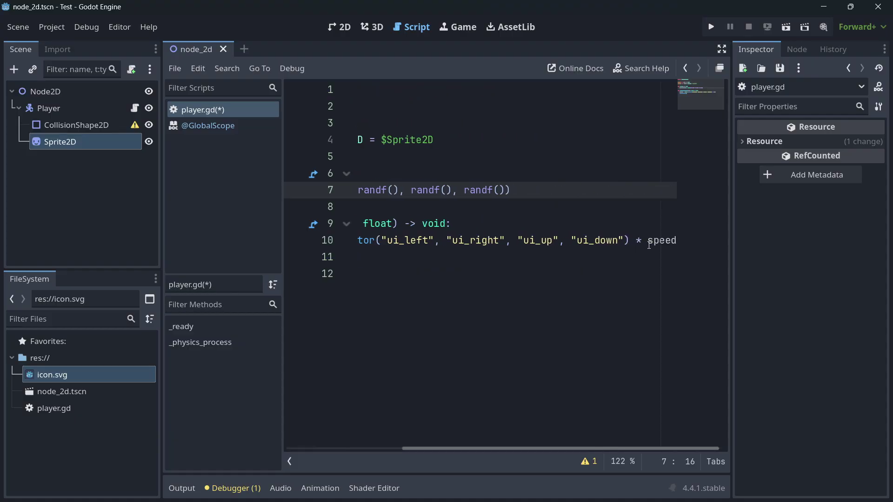
drag(633, 240, 332, 240)
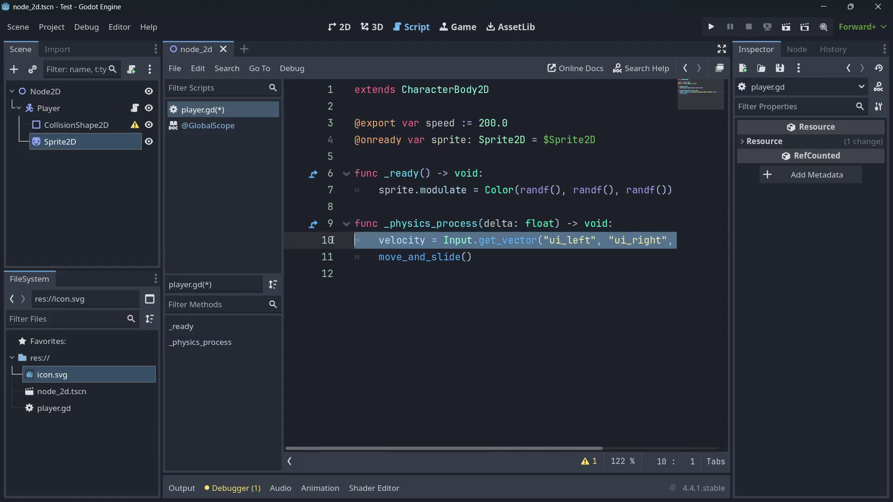
scroll(368, 238, right, 3)
scroll(350, 239, left, 1)
scroll(325, 240, left, 2)
click(427, 240)
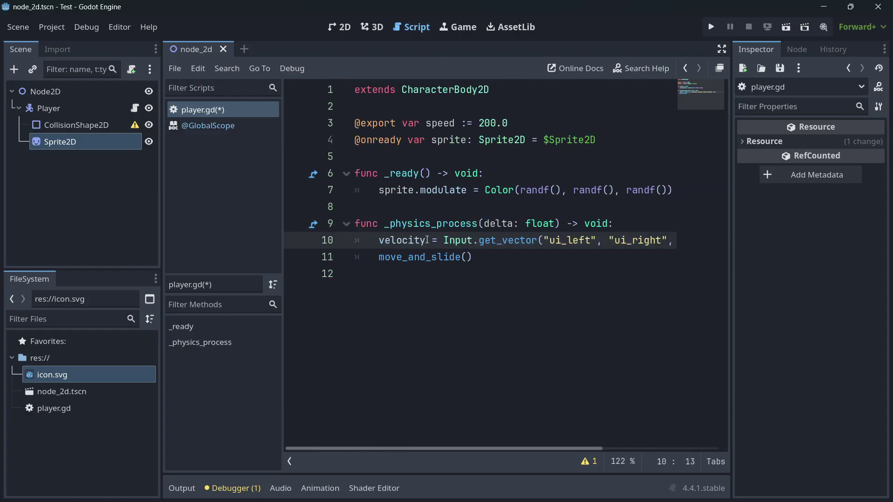
key(alt+Tab)
click(171, 57)
mouse_move(179, 109)
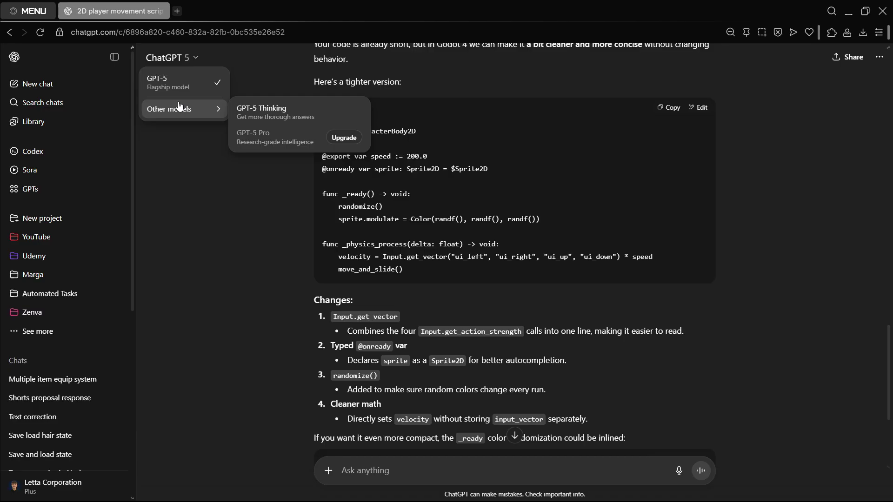
click(183, 209)
scroll(425, 230, down, 5)
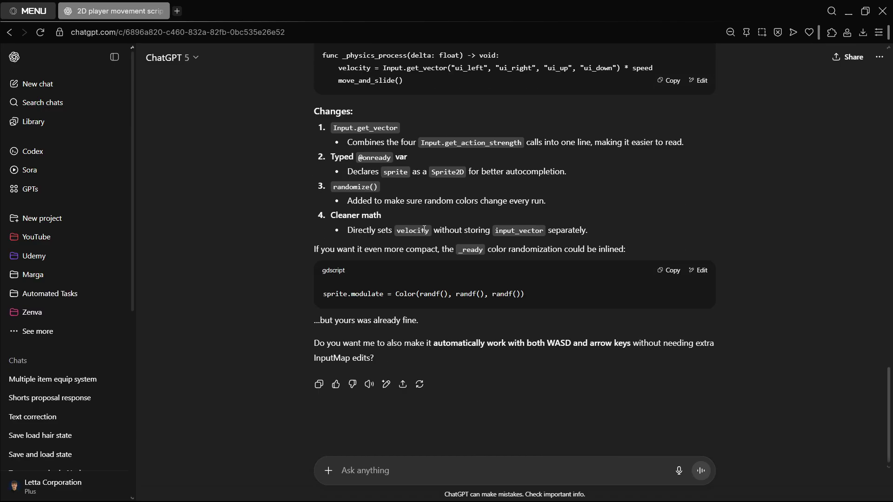
scroll(424, 229, up, 3)
scroll(423, 229, up, 3)
scroll(424, 230, up, 4)
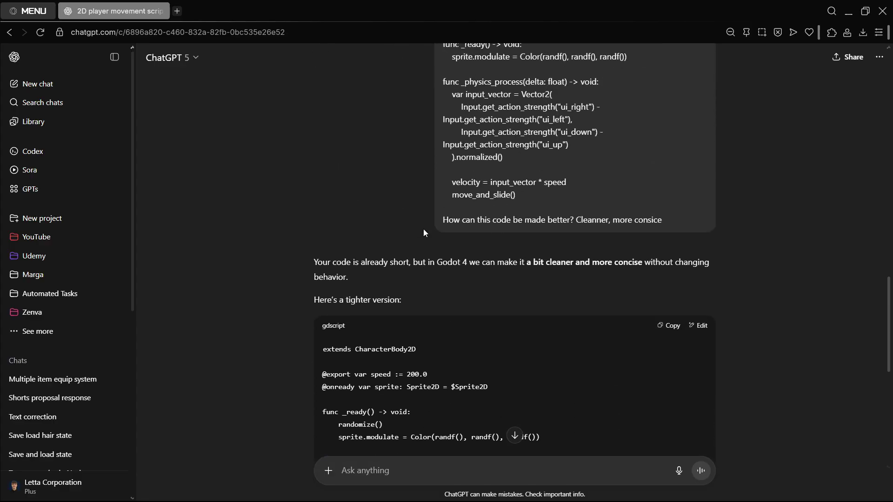
scroll(424, 229, up, 5)
scroll(423, 229, up, 5)
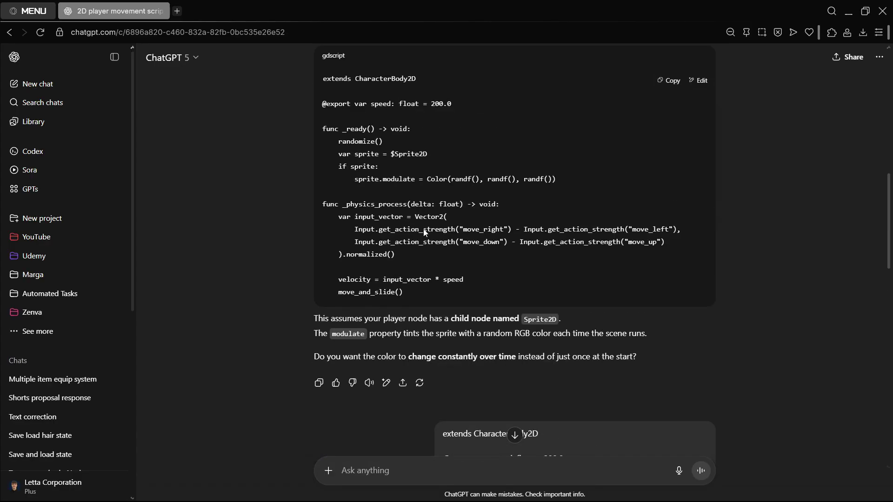
click(192, 66)
click(230, 201)
scroll(377, 261, up, 3)
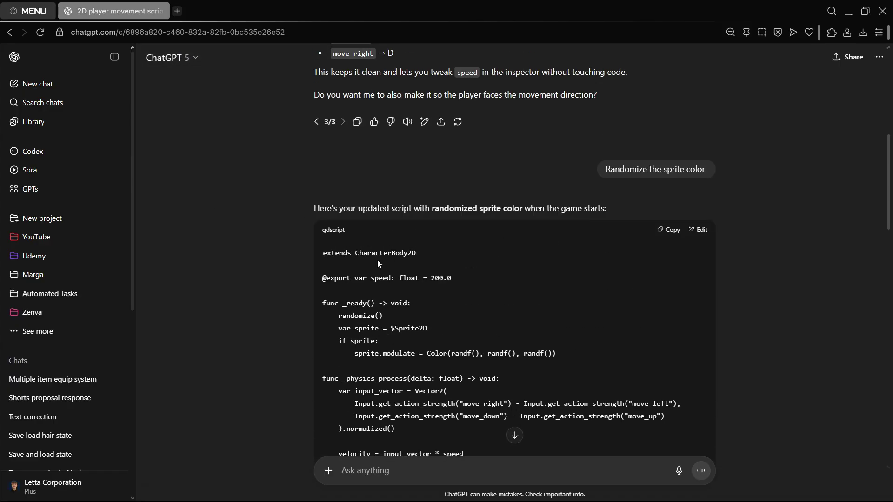
scroll(398, 273, down, 10)
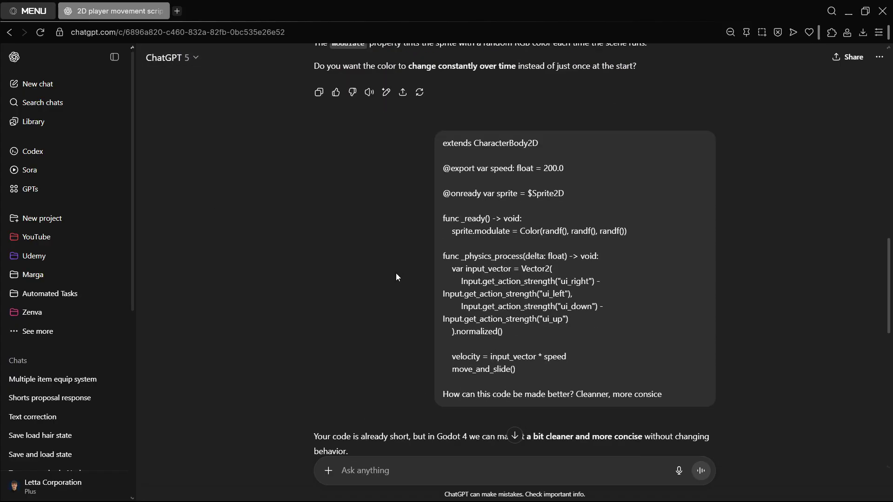
scroll(397, 273, down, 5)
scroll(396, 277, down, 4)
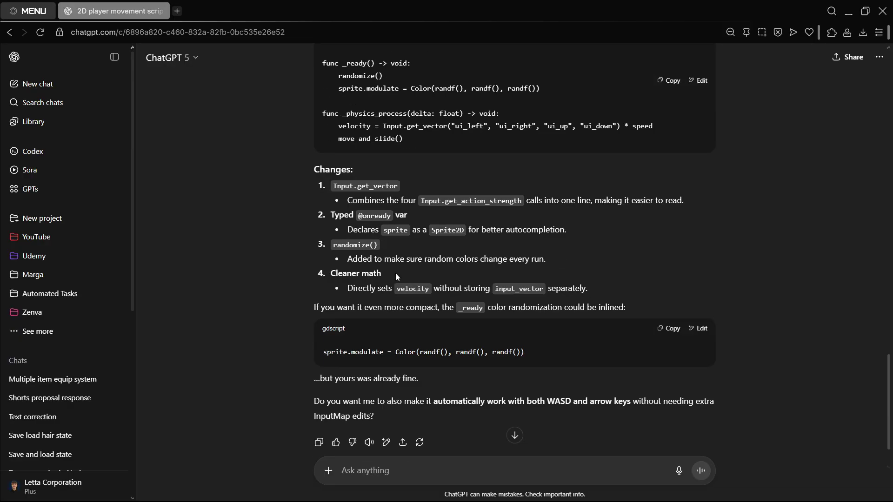
scroll(395, 274, down, 2)
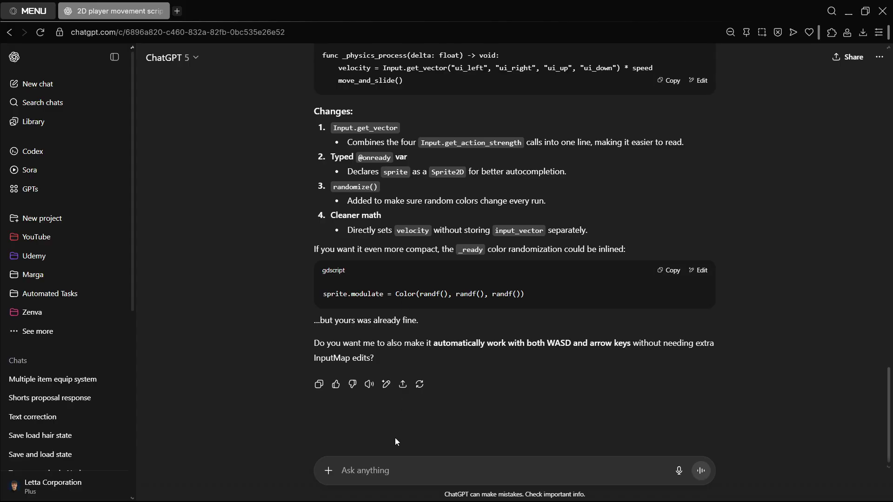
click(371, 472)
click(158, 59)
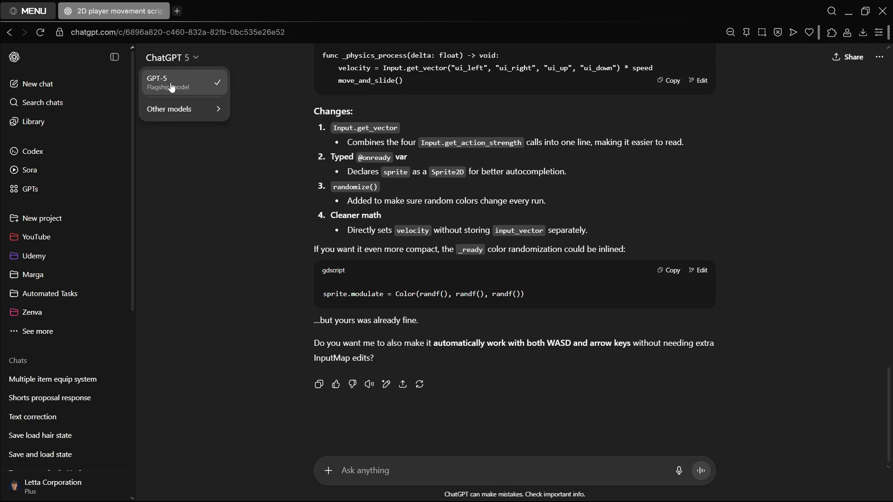
click(197, 169)
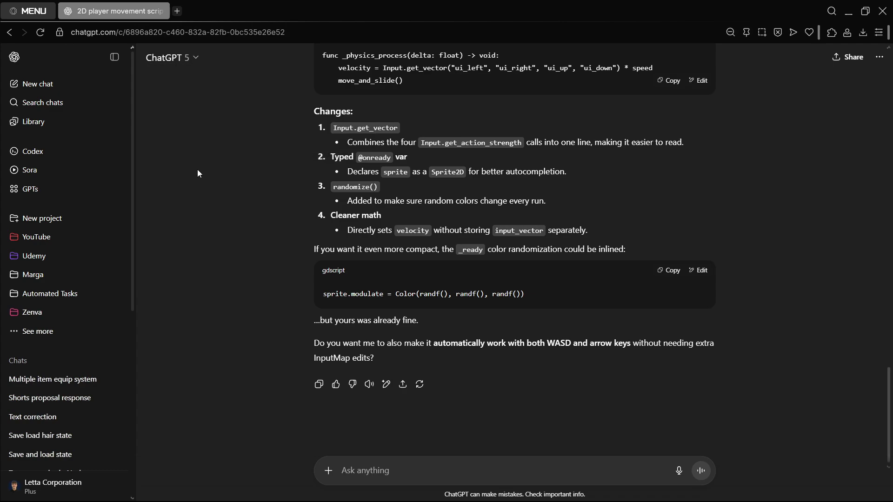
click(187, 59)
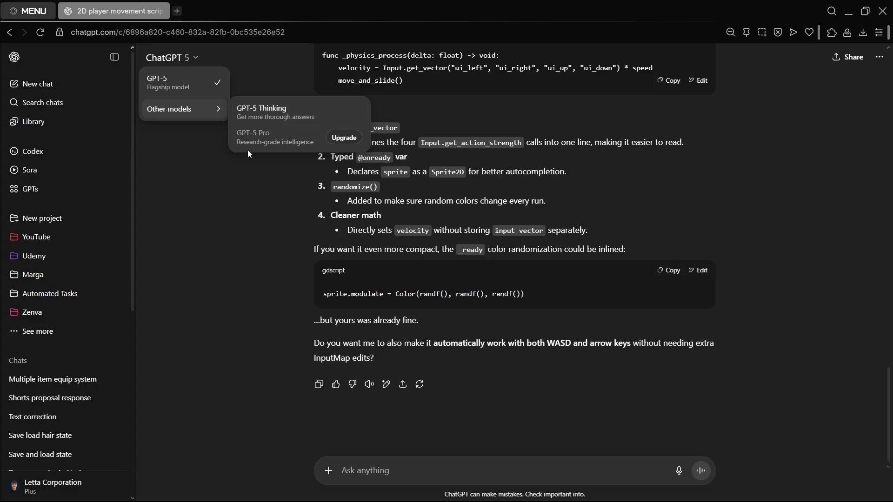
click(238, 170)
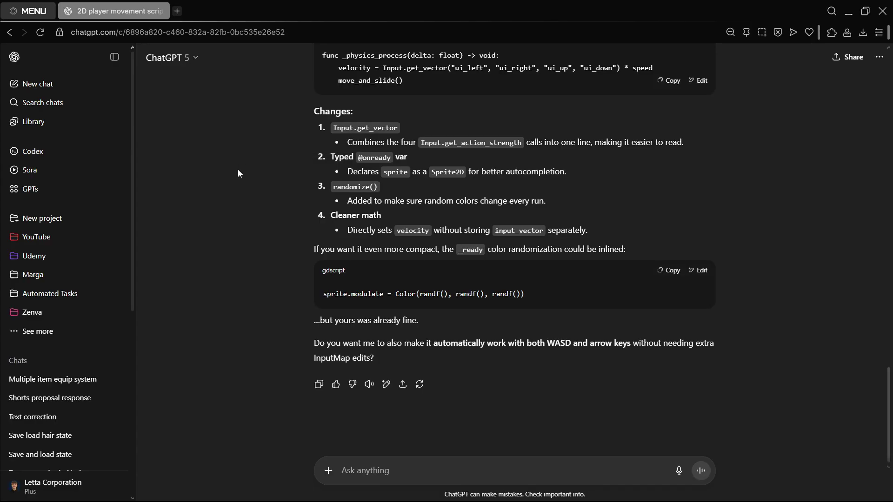
scroll(449, 344, up, 5)
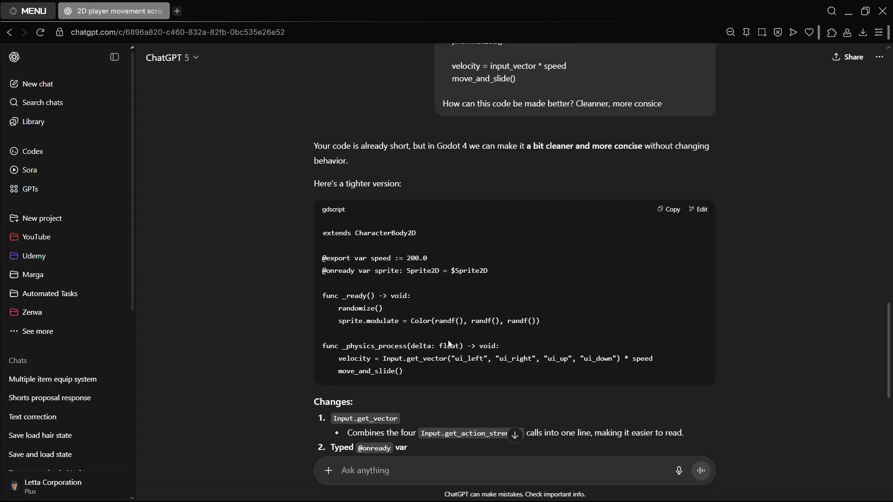
scroll(449, 344, down, 1)
scroll(492, 331, down, 2)
scroll(554, 325, down, 2)
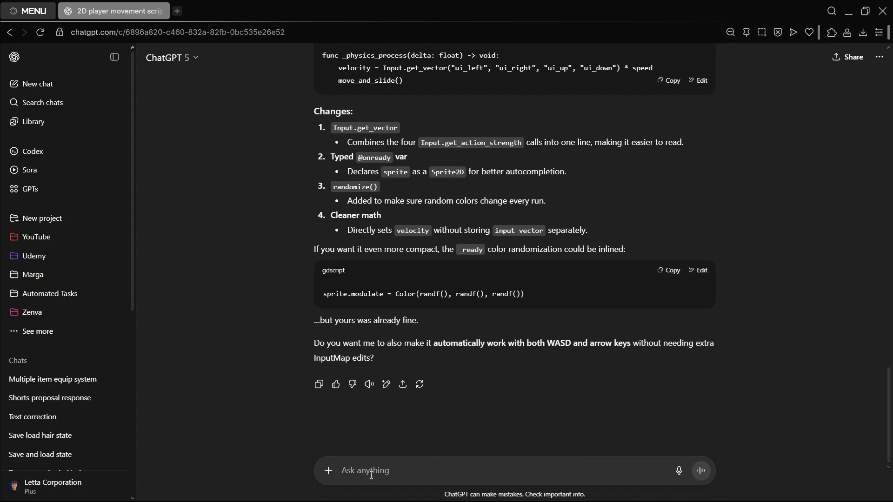
Open the concise-code reply in a canvas and send 'Start using the canvas'.
click(386, 384)
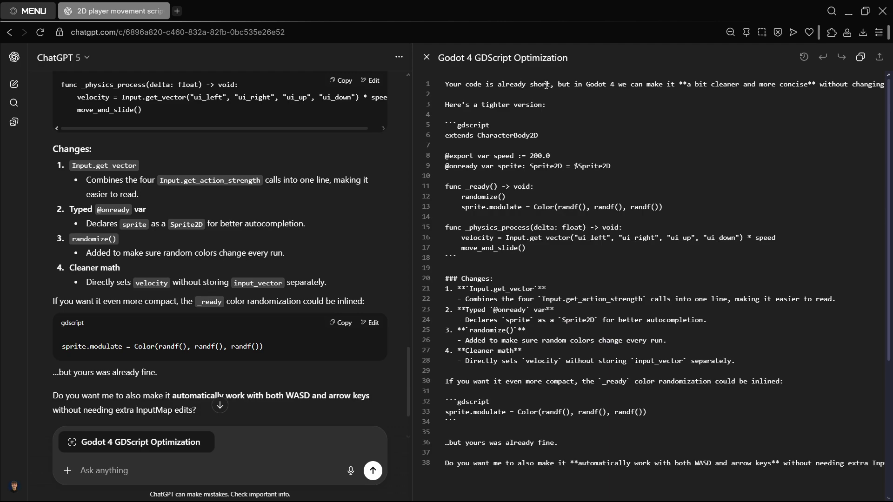
click(110, 464)
text(Start using the canvas)
key(Return)
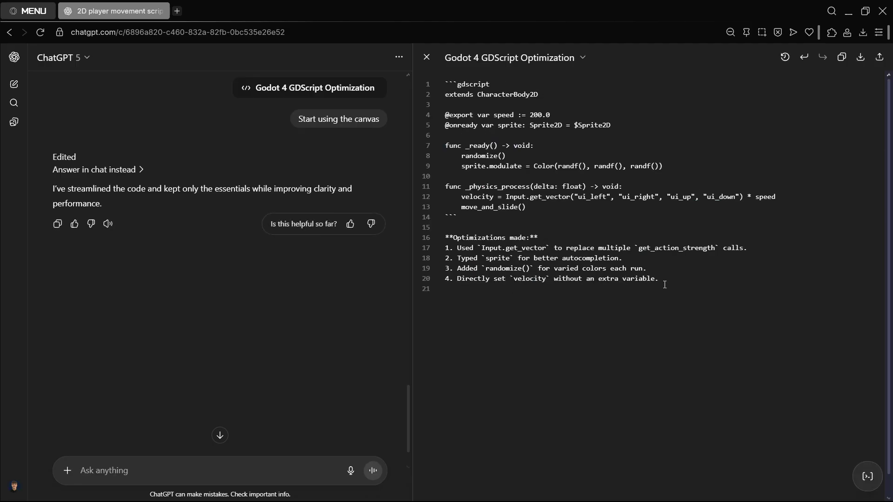
drag(665, 284, 489, 228)
click(556, 232)
Select randomize() on line 8 and tell ChatGPT 'This is not done anymore in Godot 4'.
click(628, 125)
drag(522, 156, 420, 158)
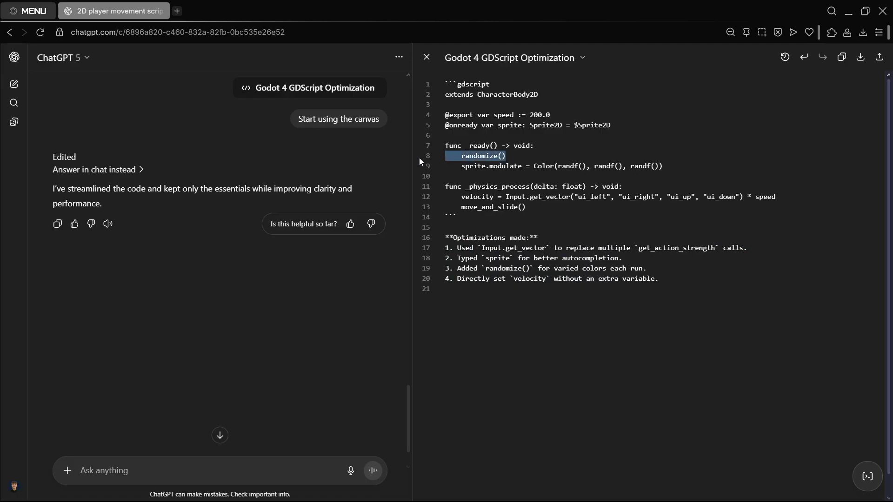
click(481, 143)
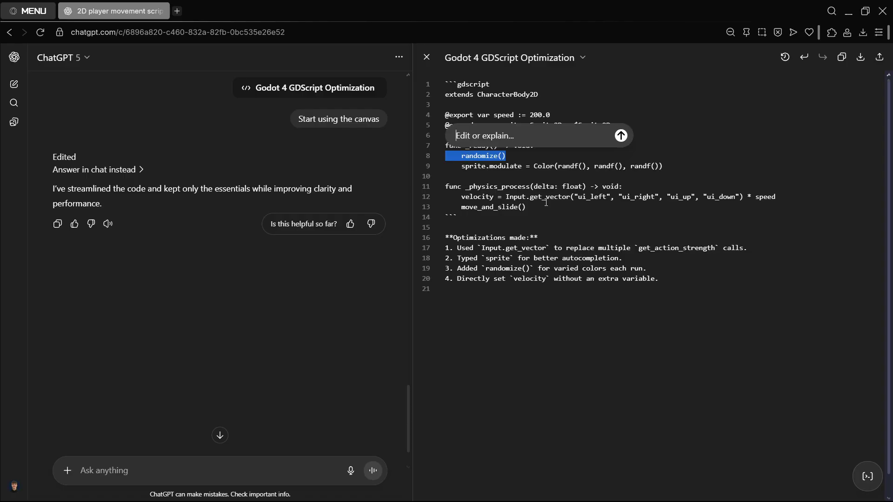
text(This is not done an)
text(ymore in Godot 4)
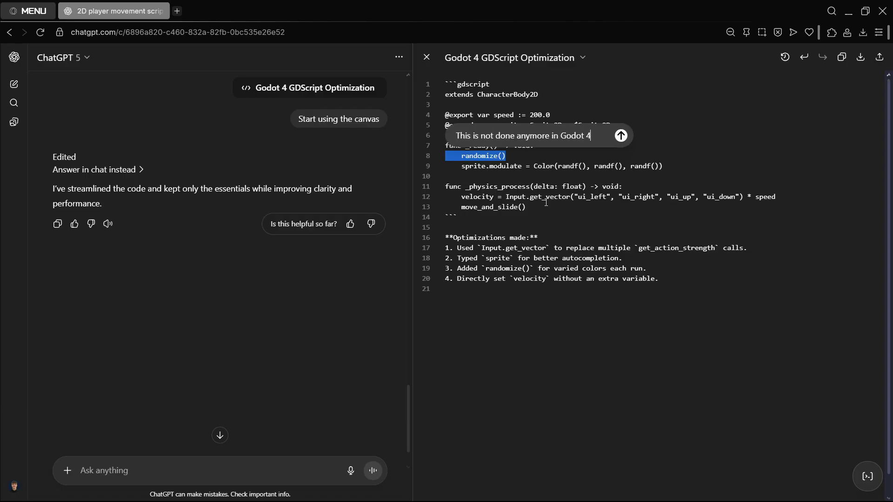
key(Return)
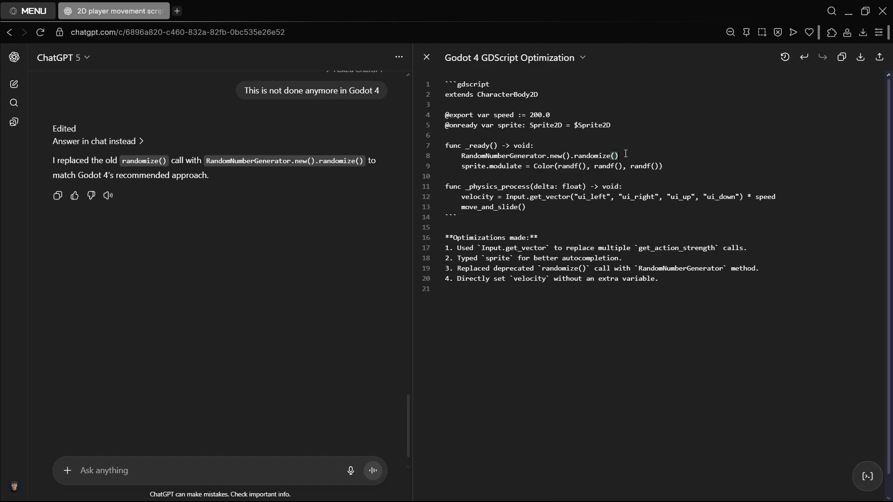
Review the new RandomNumberGenerator line, then select the velocity line on line 12.
drag(623, 155, 463, 155)
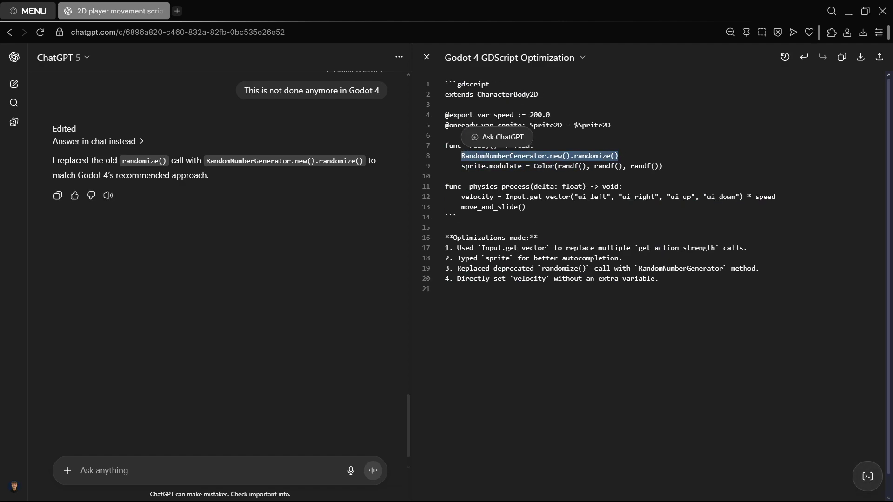
click(463, 155)
drag(462, 155, 446, 155)
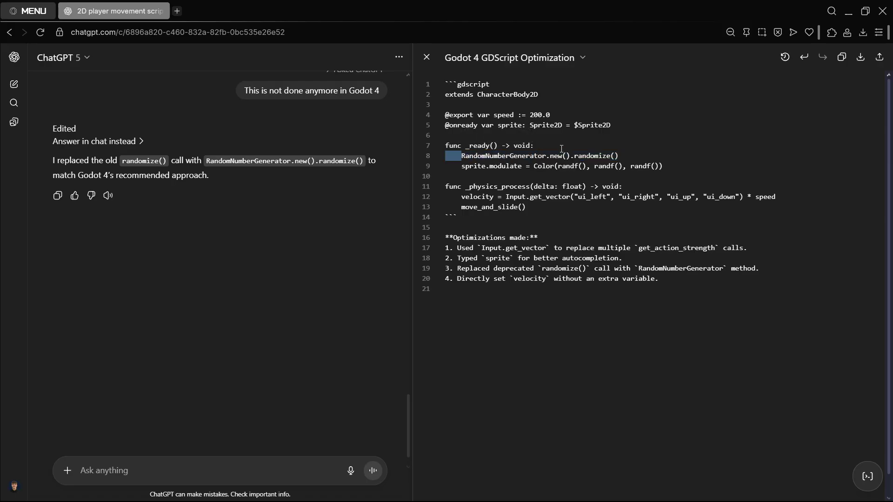
shift+click(634, 150)
click(642, 156)
drag(461, 197, 804, 191)
click(721, 208)
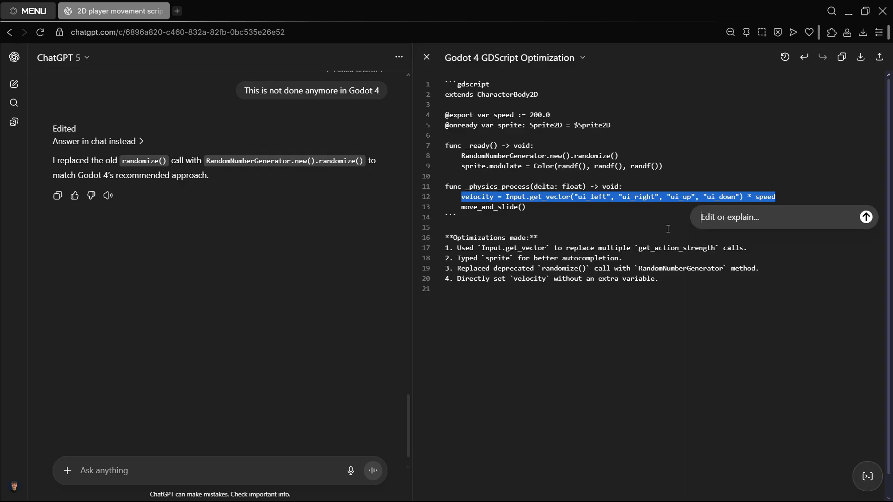
text(Divide this in)
text(to some more )
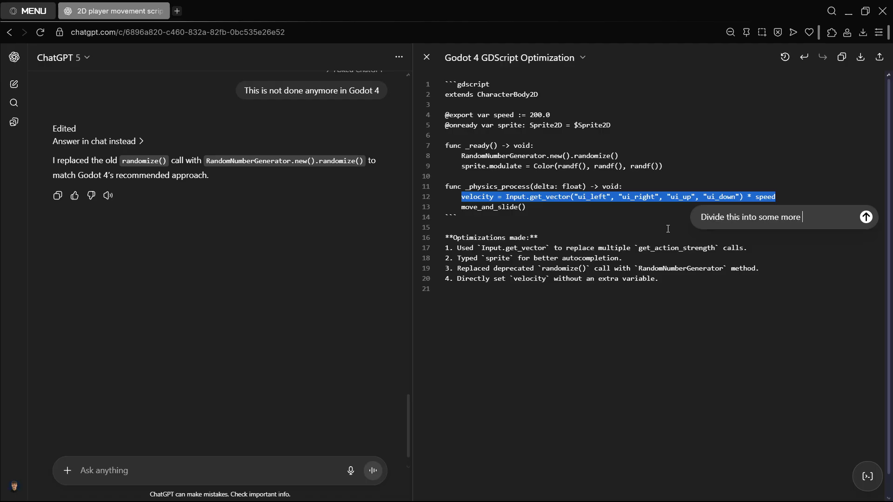
text(variables so t)
text(hat the code i)
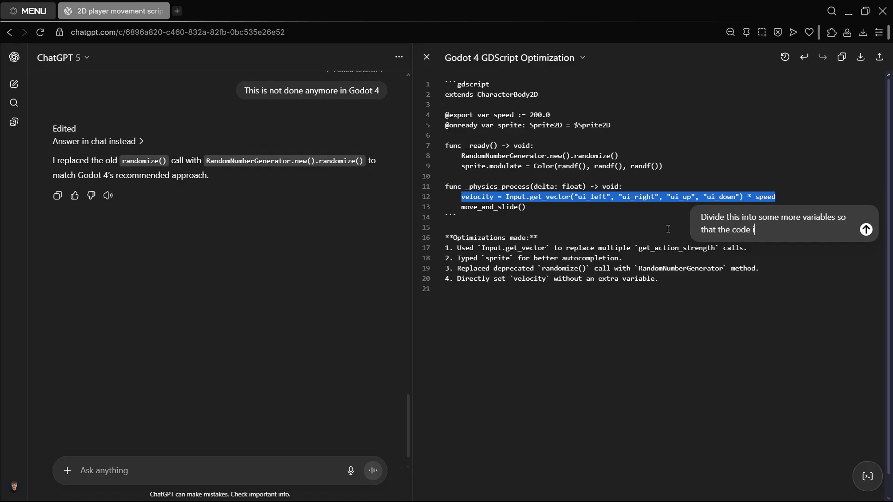
text(s clearer)
Submit the request to split the velocity line into input_x, input_y and input_vector variables.
key(Return)
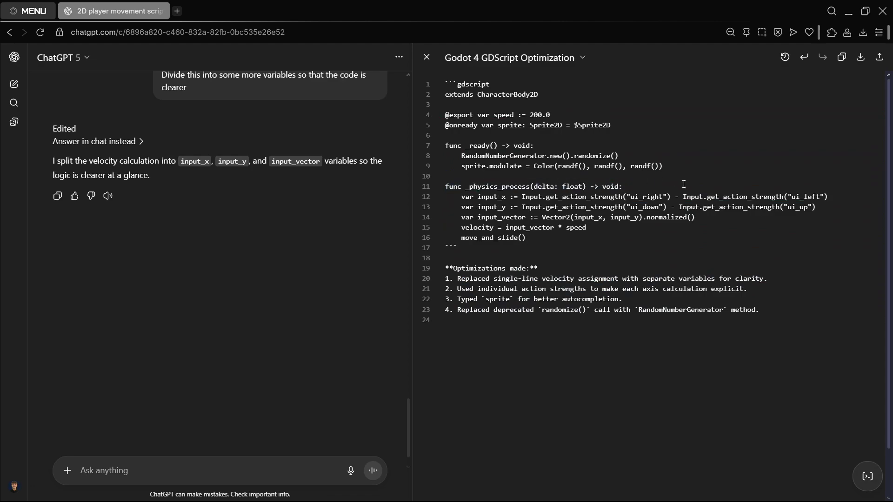
Ask ChatGPT about lines 12–13: 'Do not use that get_action func', then review the get_vector result.
drag(446, 196, 838, 208)
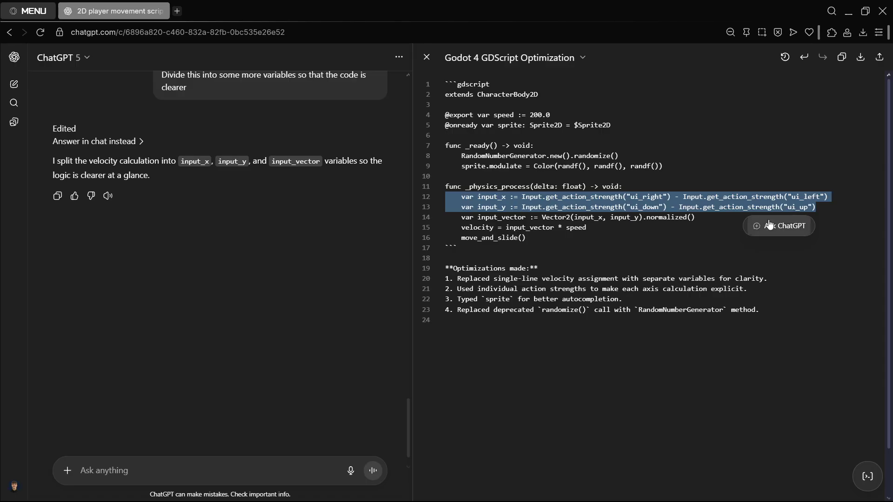
click(770, 223)
text(Do no)
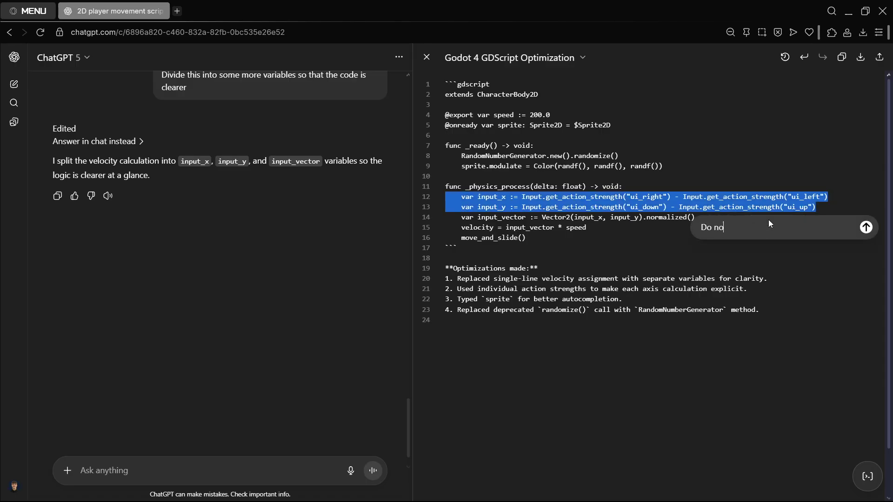
text(t use t)
text(ctionfunc)
key(Return)
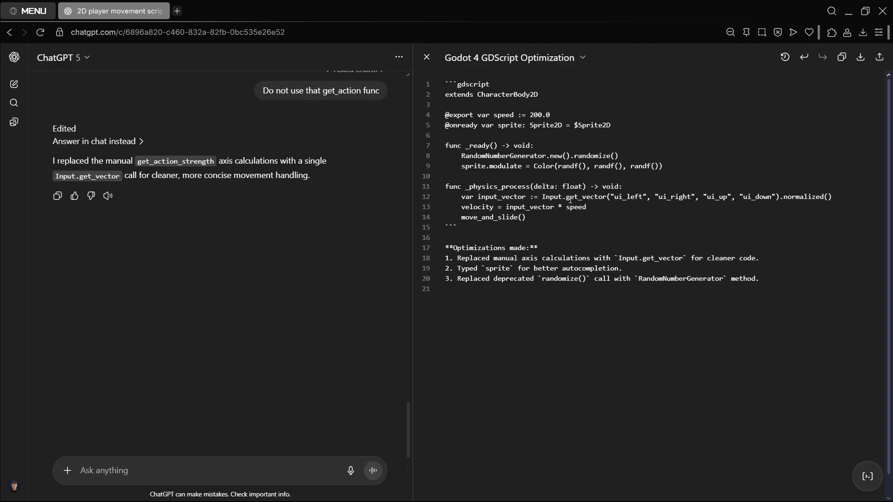
drag(541, 198, 833, 198)
drag(625, 207, 509, 207)
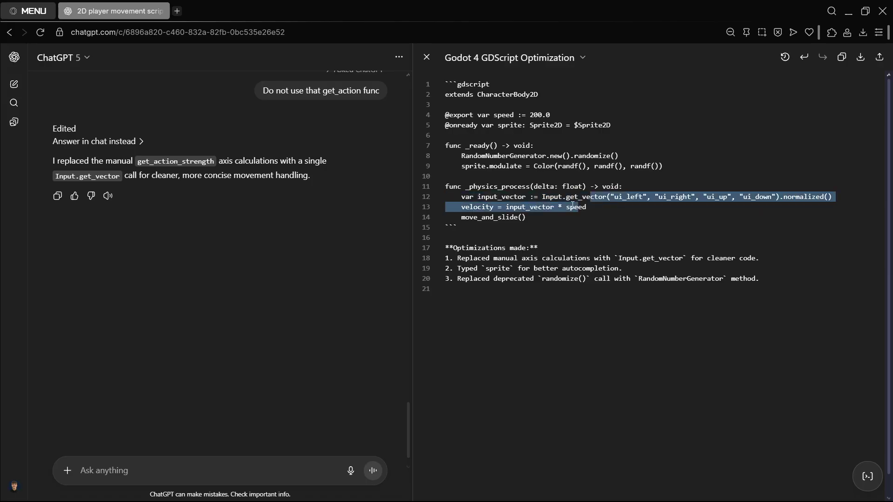
click(530, 208)
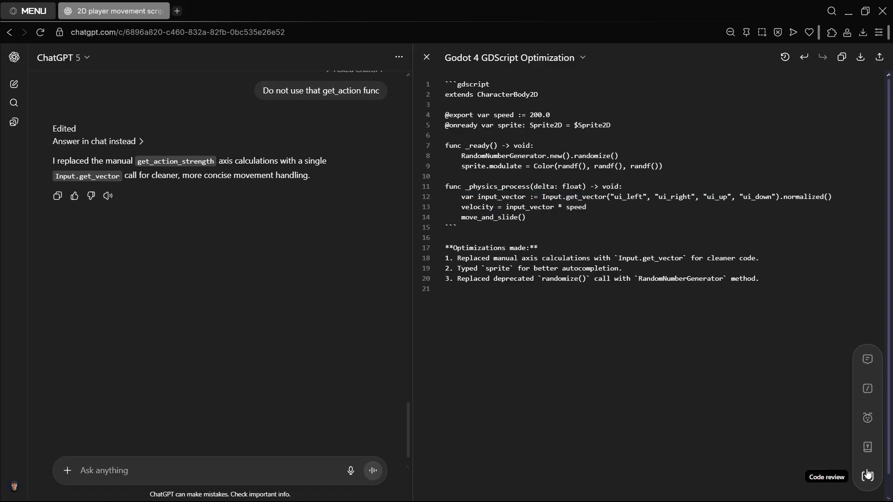
mouse_move(867, 477)
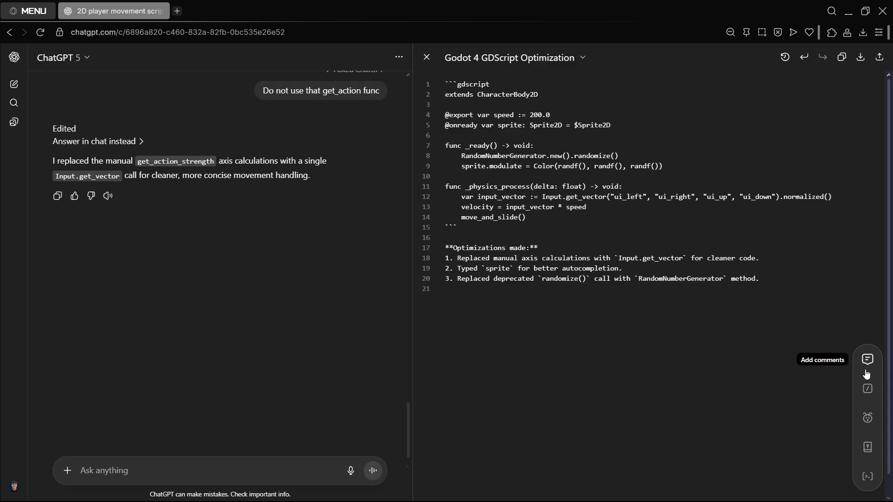
Add comments and [DEBUG] logs to the script, then close Port to a language unused.
click(864, 357)
click(861, 353)
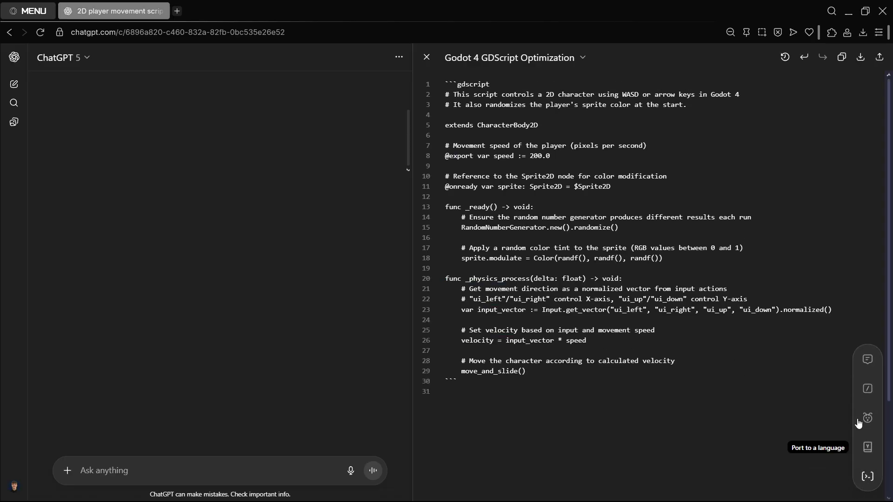
click(866, 389)
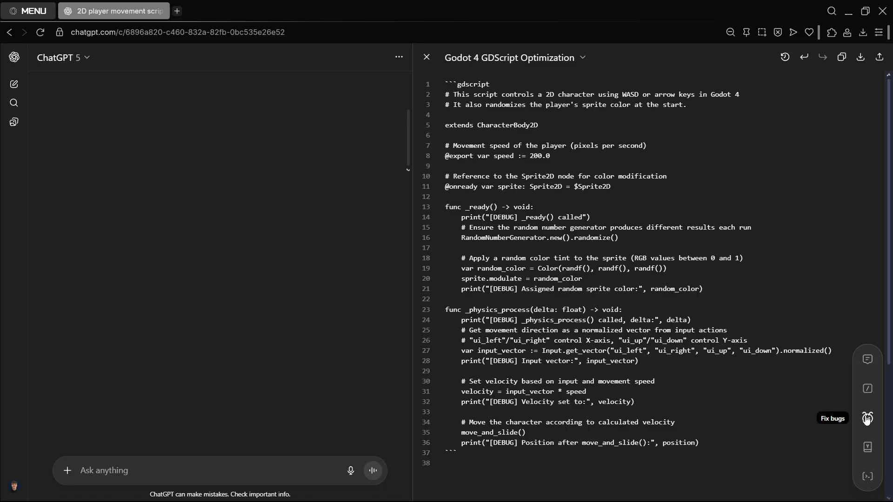
click(869, 442)
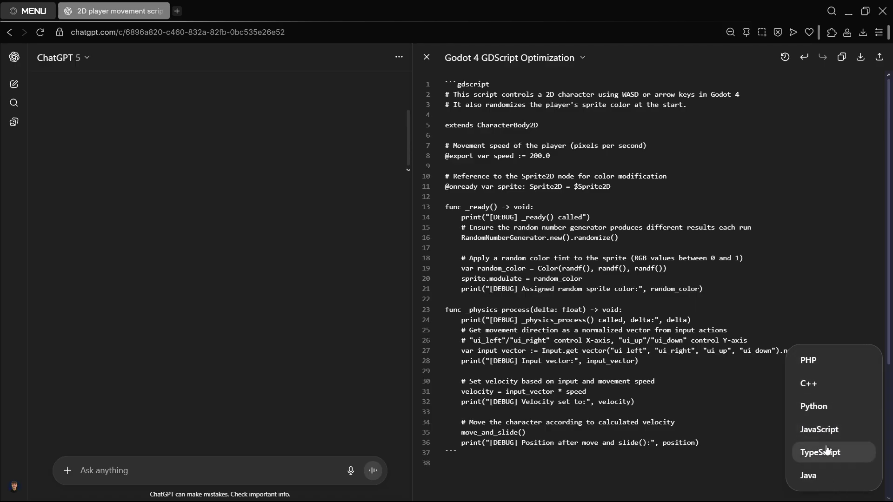
click(813, 475)
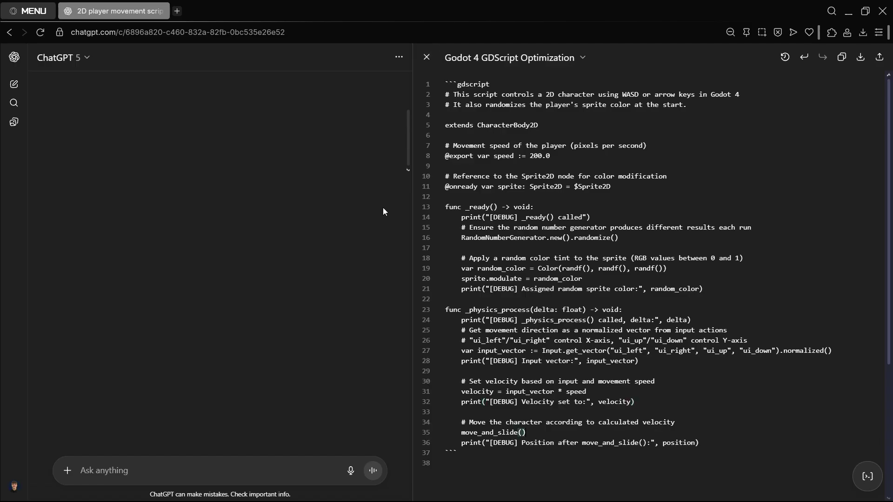
Close the code canvas to return to the chat thread.
click(427, 58)
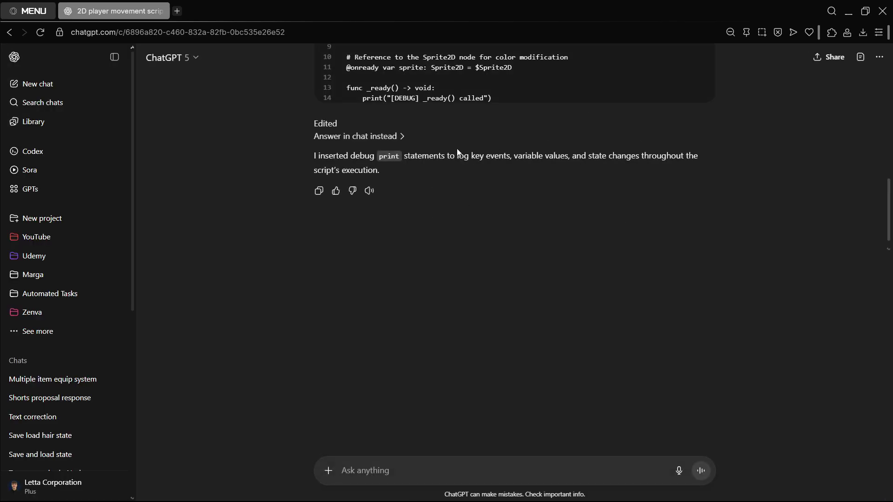
scroll(461, 174, up, 3)
scroll(459, 210, up, 2)
scroll(460, 221, down, 3)
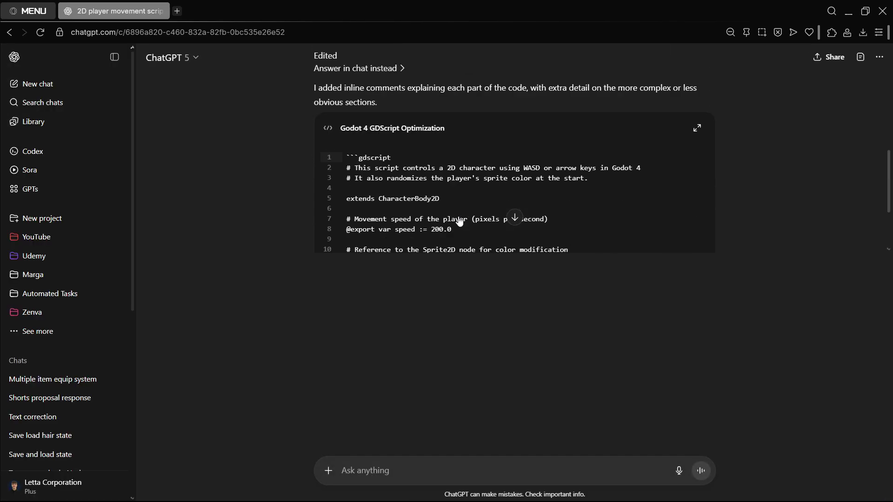
scroll(459, 221, down, 2)
scroll(459, 222, down, 1)
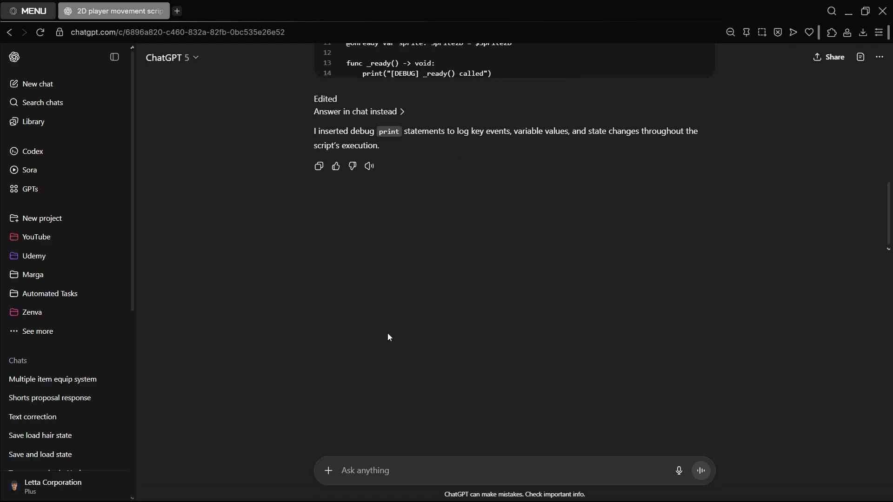
scroll(482, 179, up, 3)
scroll(484, 178, up, 3)
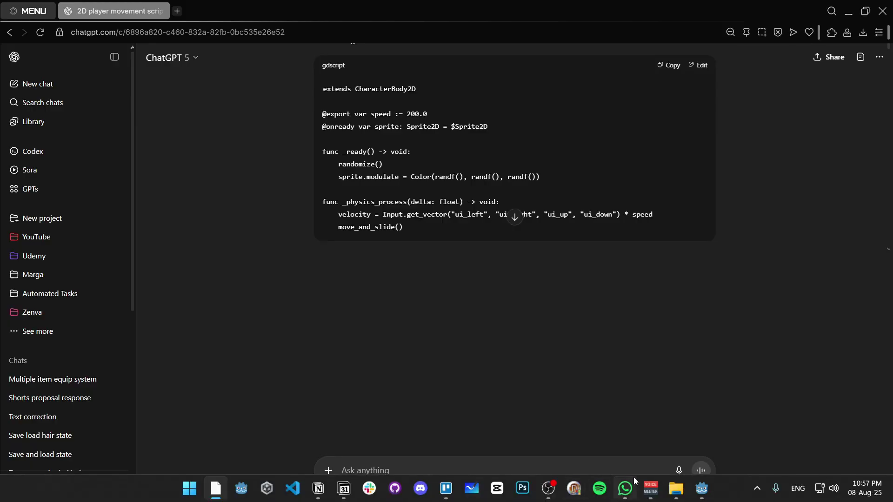
mouse_move(701, 489)
click(693, 479)
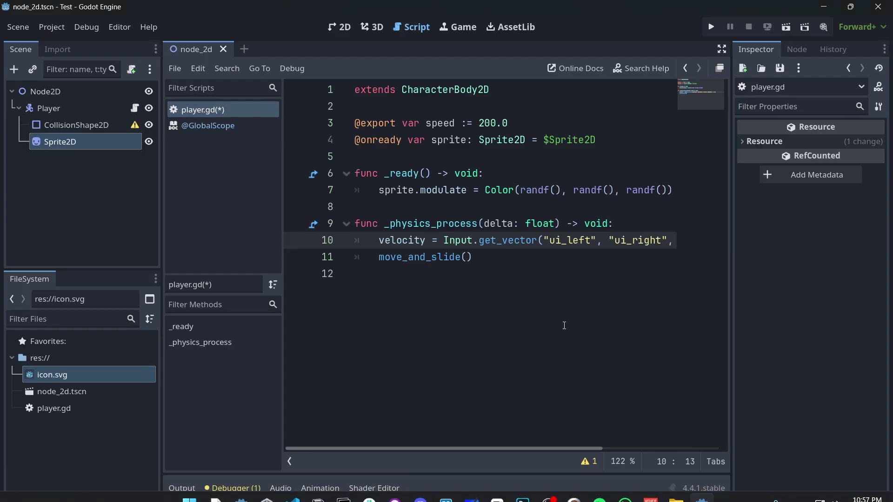
click(477, 257)
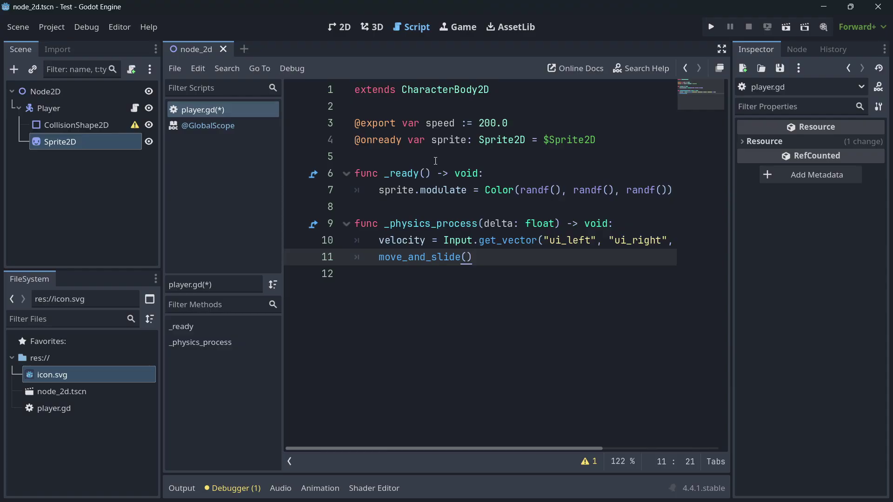
click(340, 27)
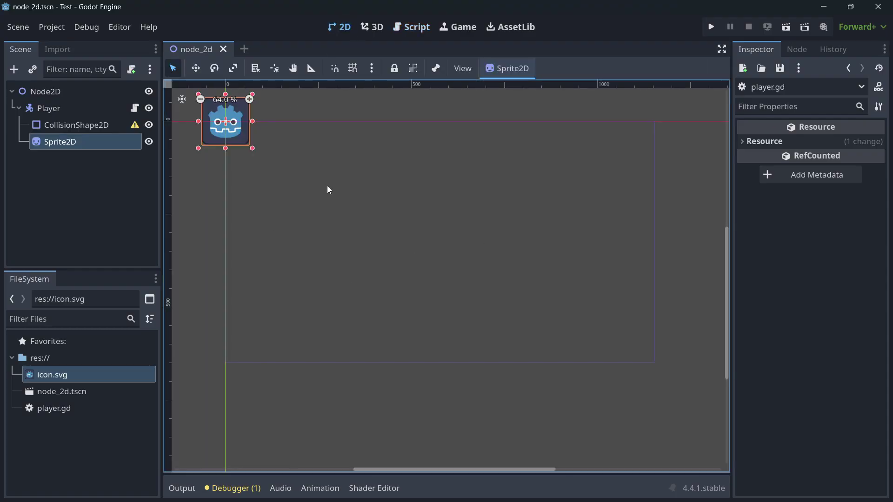
scroll(327, 186, down, 3)
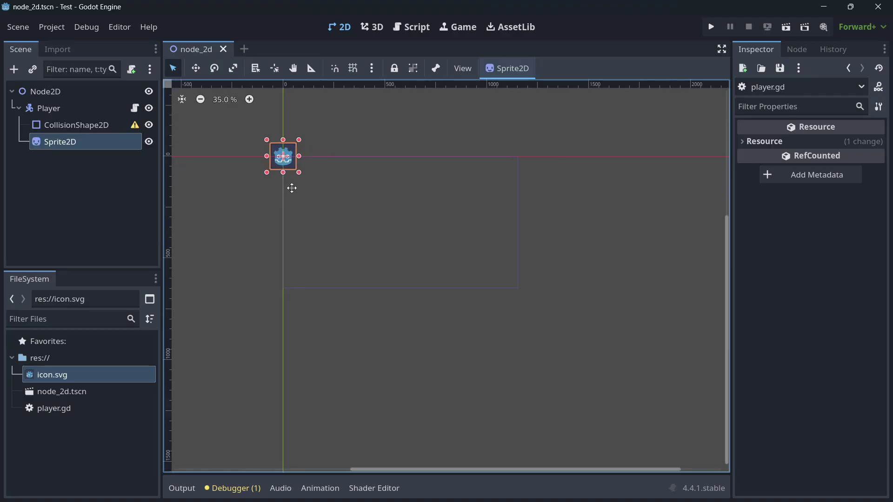
scroll(290, 199, up, 2)
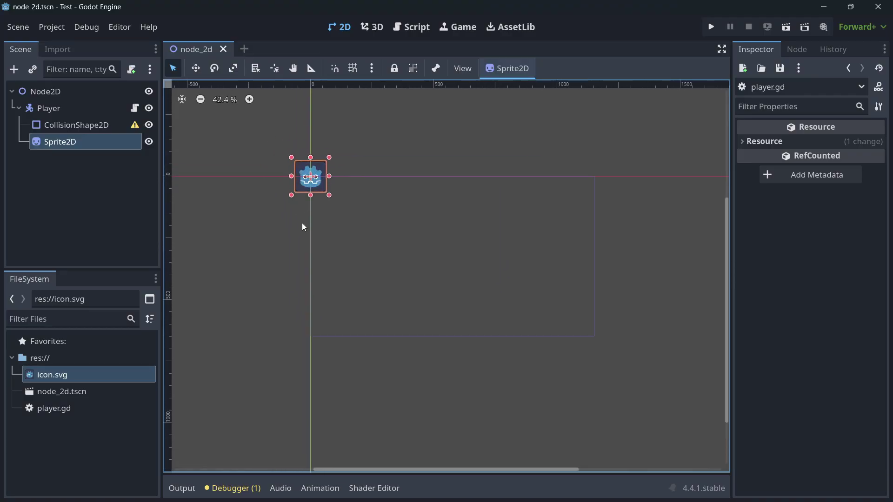
scroll(302, 227, up, 2)
click(416, 27)
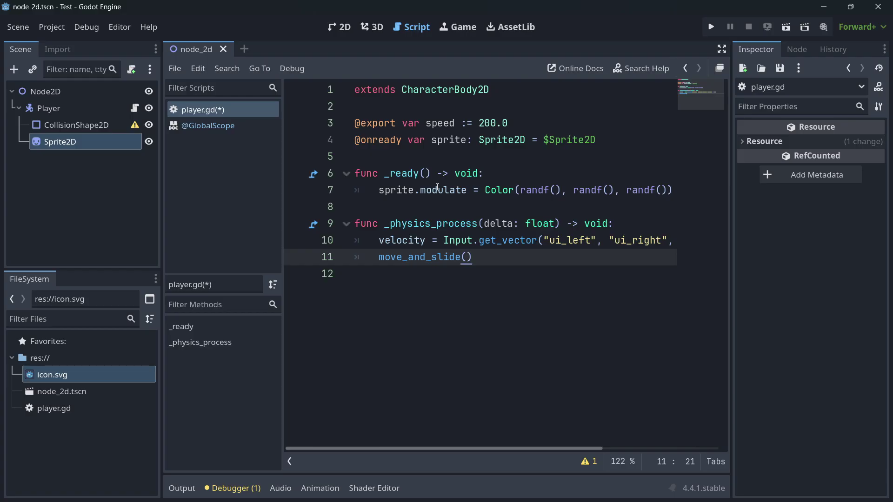
click(376, 204)
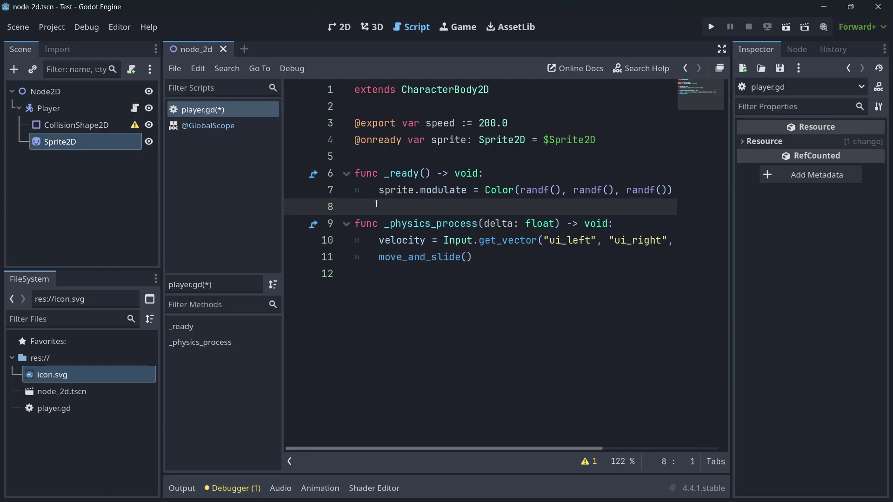
mouse_move(447, 500)
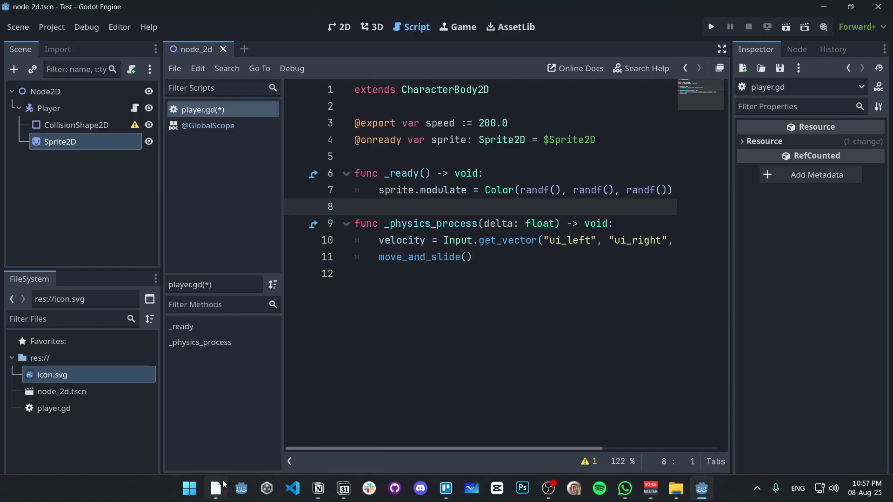
mouse_move(215, 489)
click(227, 480)
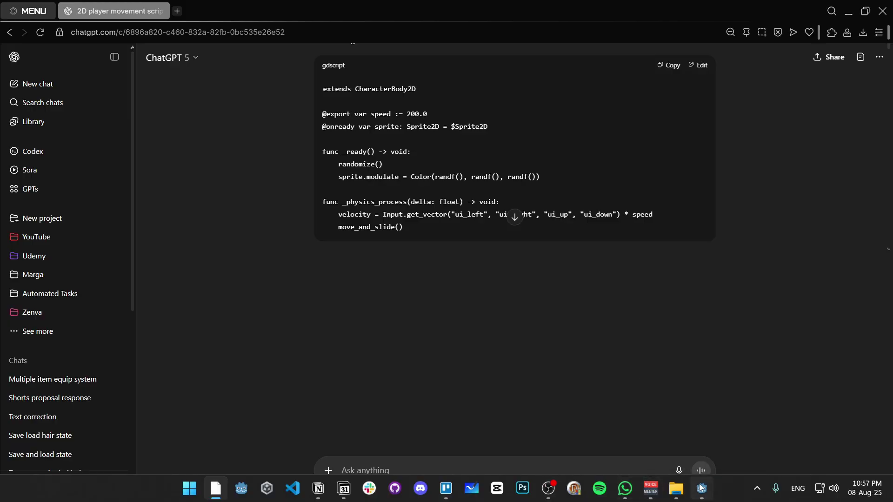
click(702, 489)
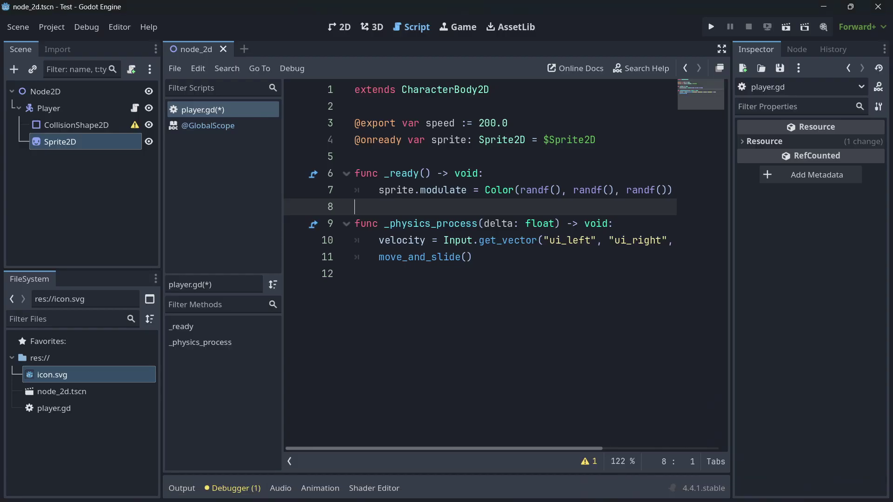